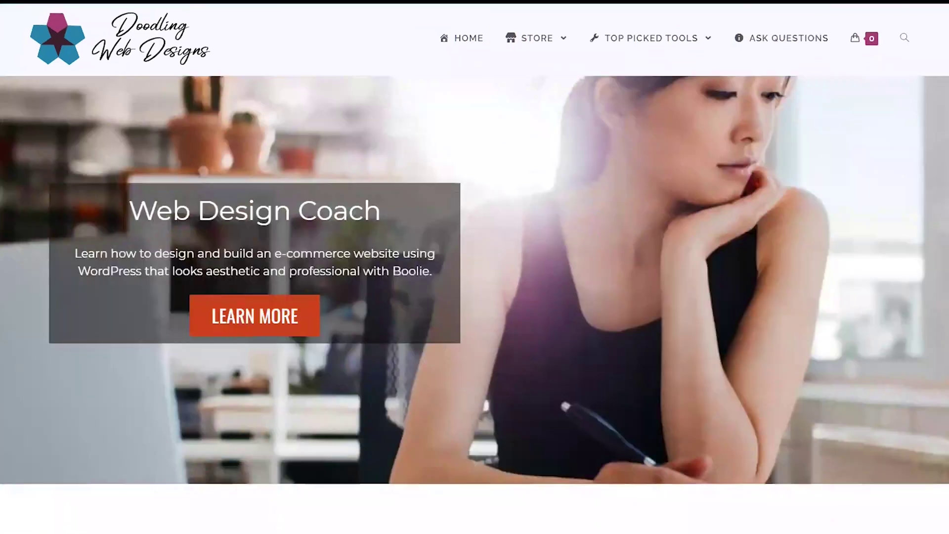
scroll(475, 304, "down", 15)
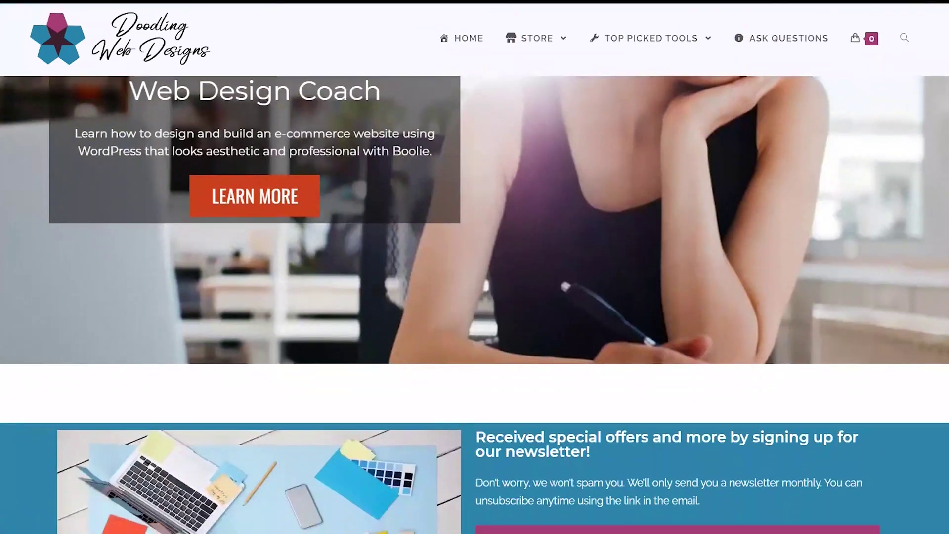
scroll(811, 178, "down", 2)
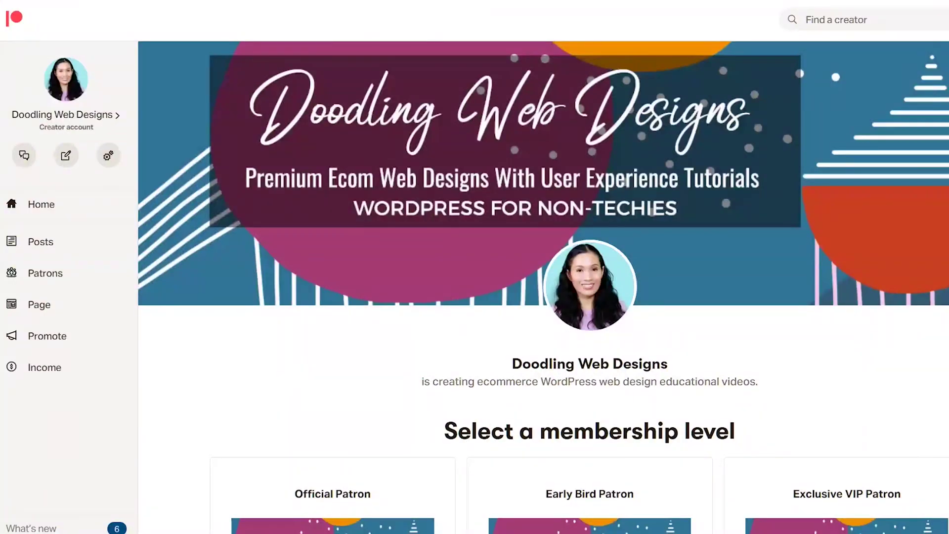
scroll(543, 296, "down", 2)
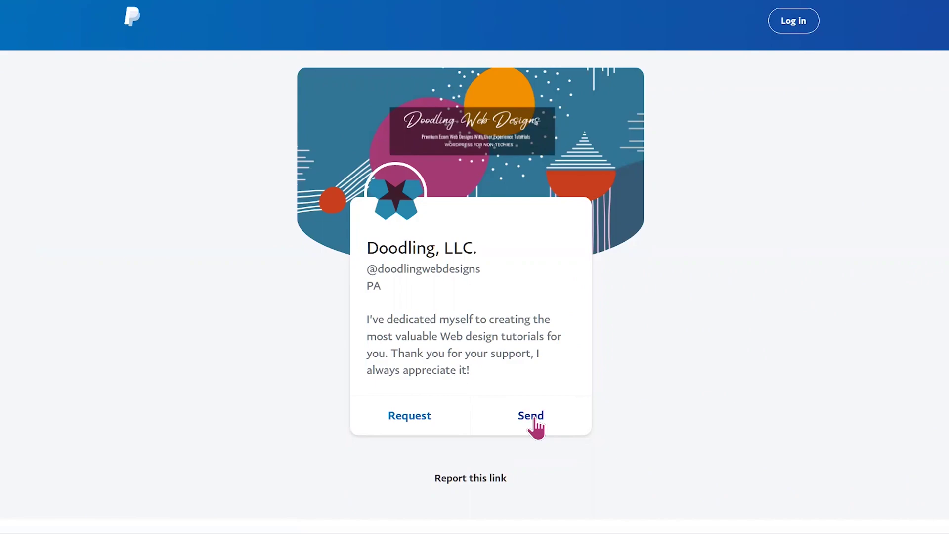
left_click(534, 419)
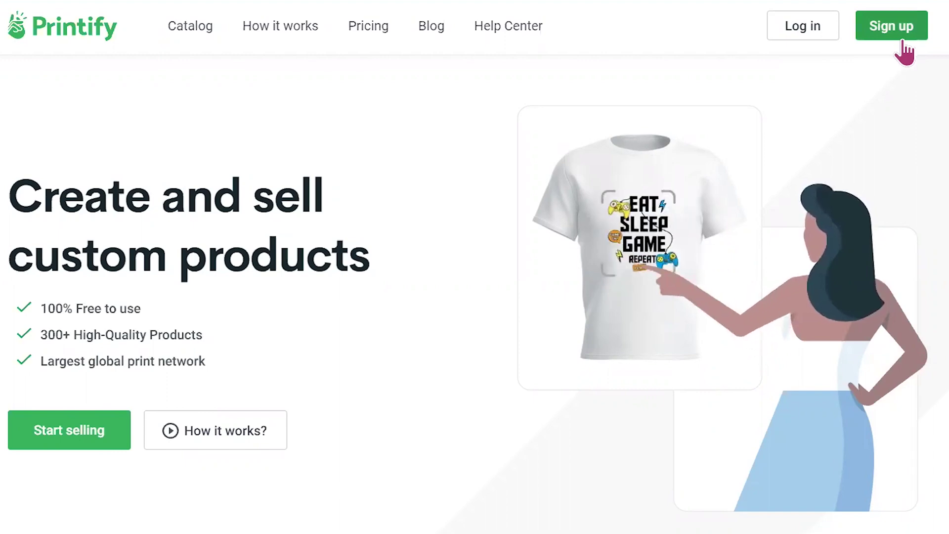
- Log in to Printify and open the store's product list
left_click(811, 35)
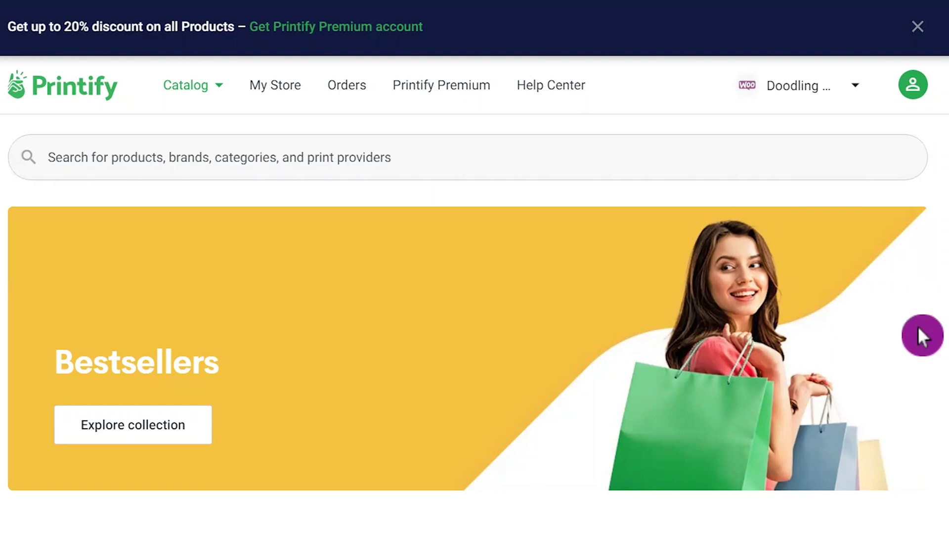
left_click(278, 91)
- Open the account's payment settings and look over the payment details and options for adding a card or balance
left_click(913, 85)
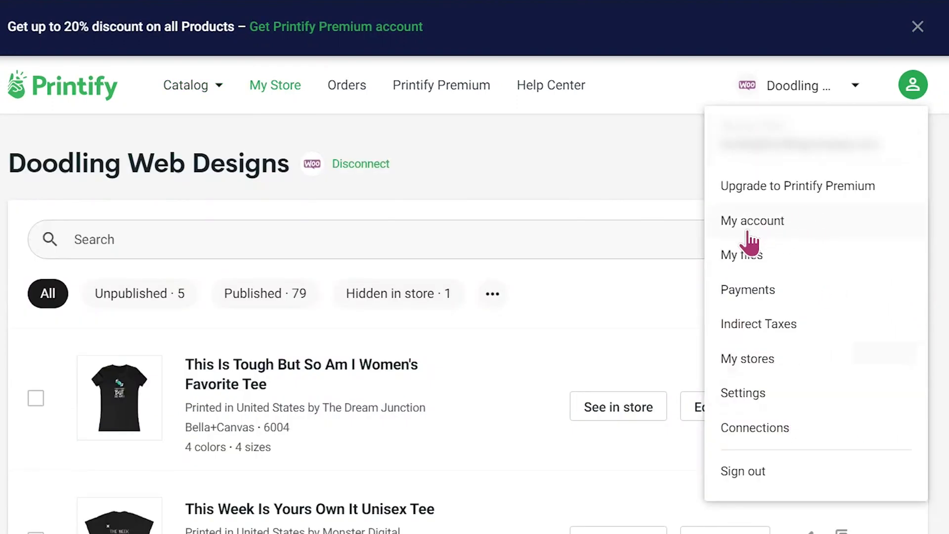
left_click(755, 257)
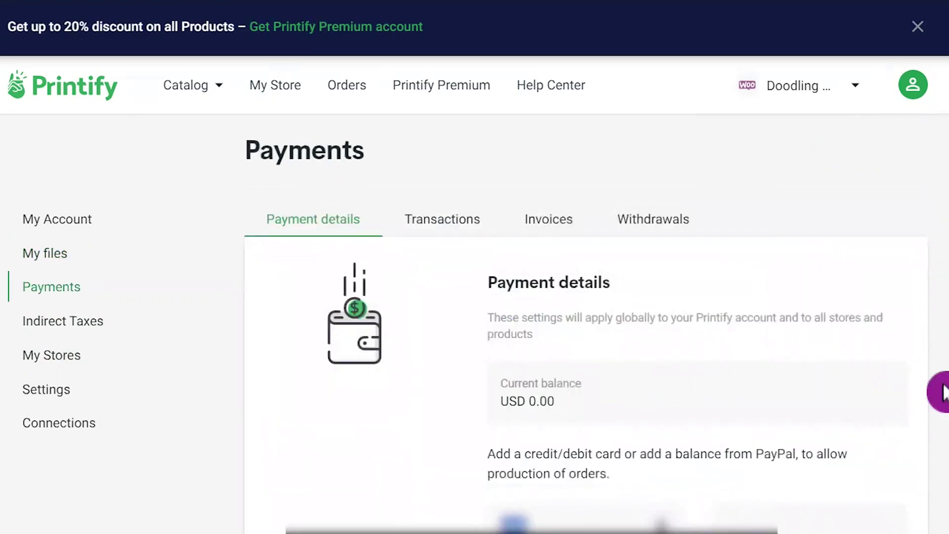
scroll(926, 392, "down", 2)
scroll(926, 392, "up", 1)
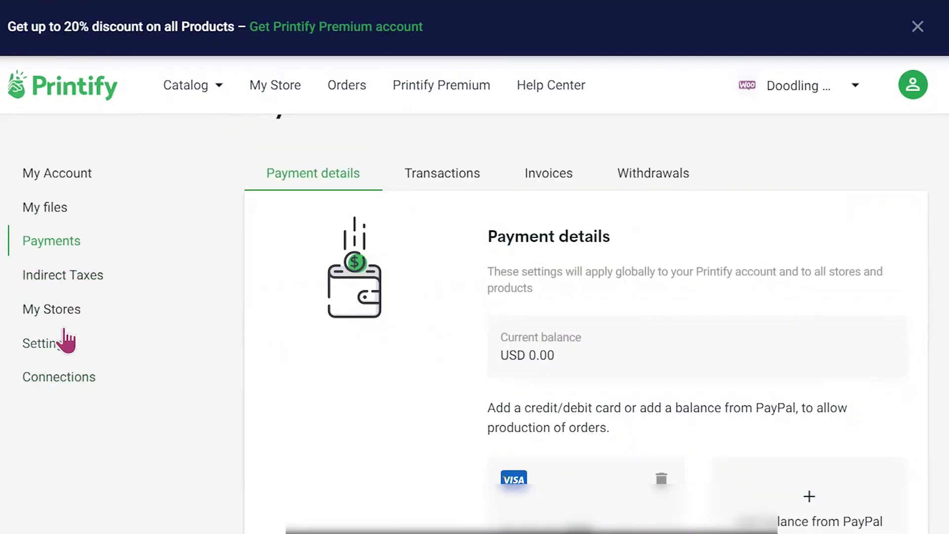
- Look through the account's Indirect Taxes, My Stores, Settings and Connections pages, then return to the account details
left_click(84, 285)
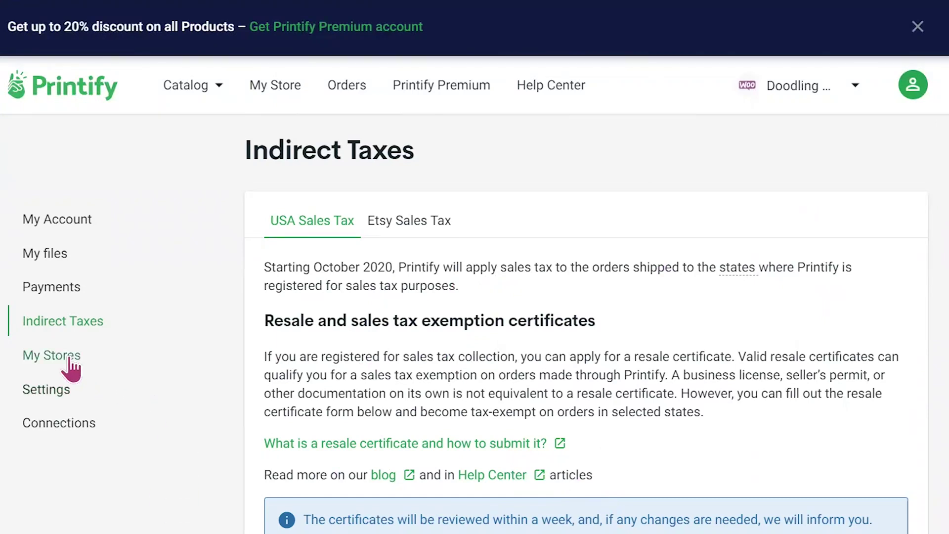
left_click(60, 355)
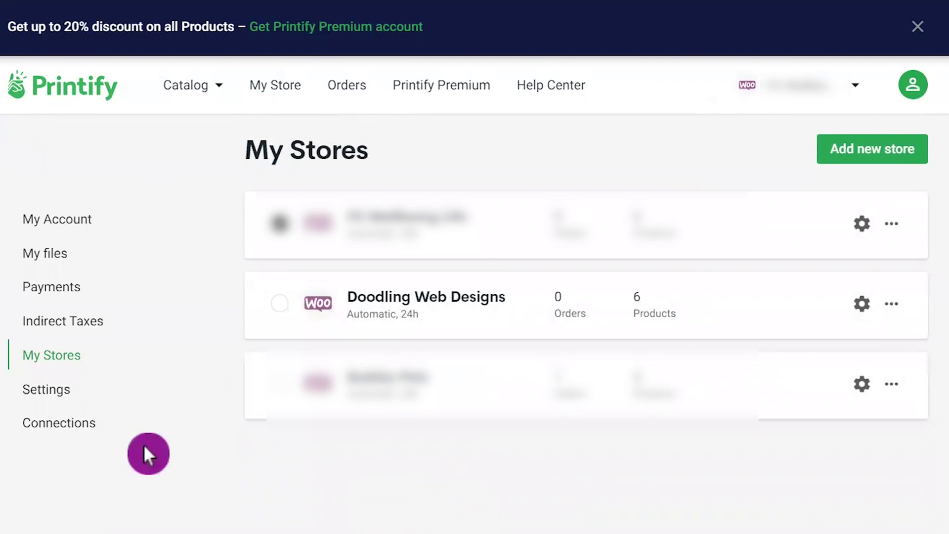
left_click(56, 405)
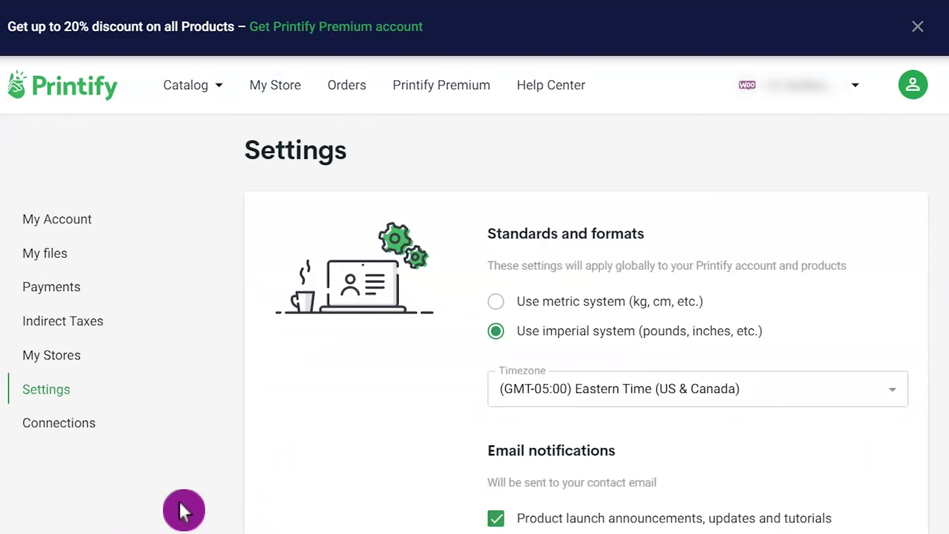
left_click(79, 426)
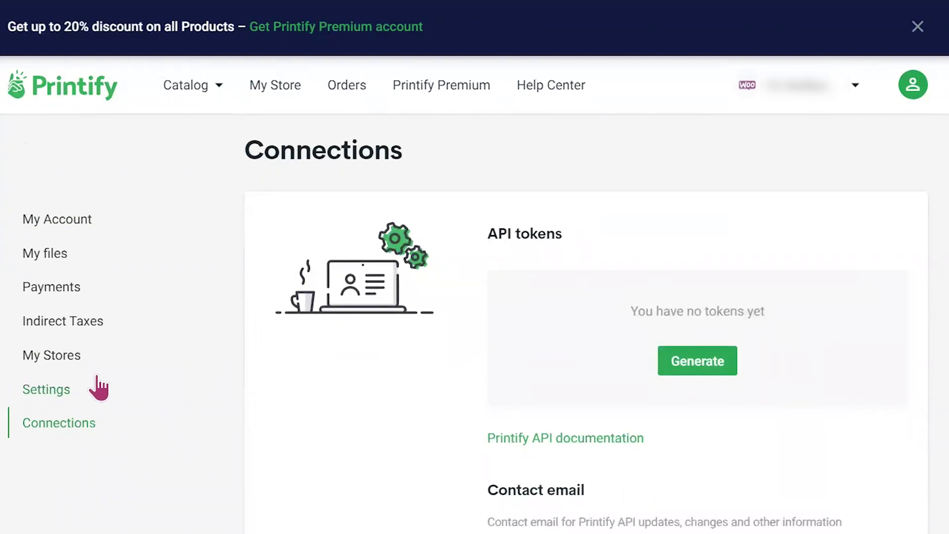
left_click(67, 228)
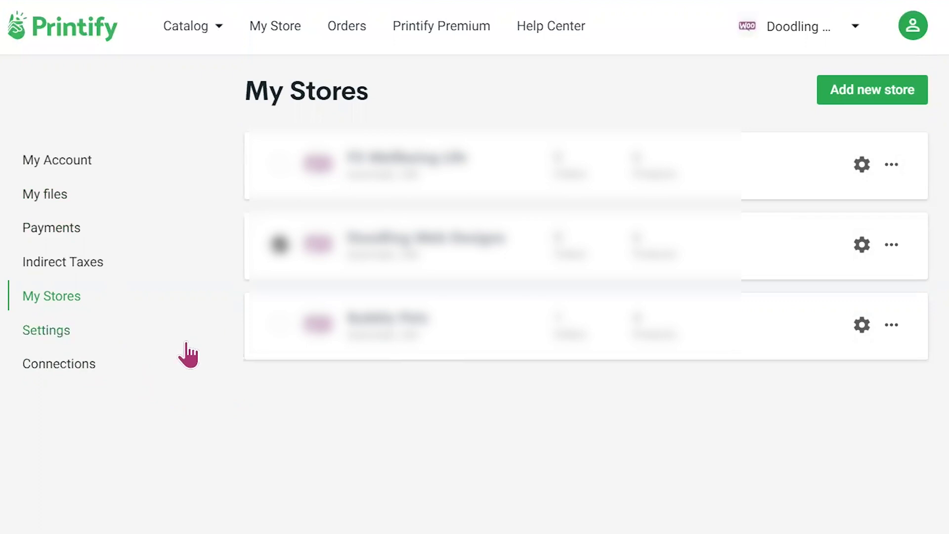
left_click(893, 96)
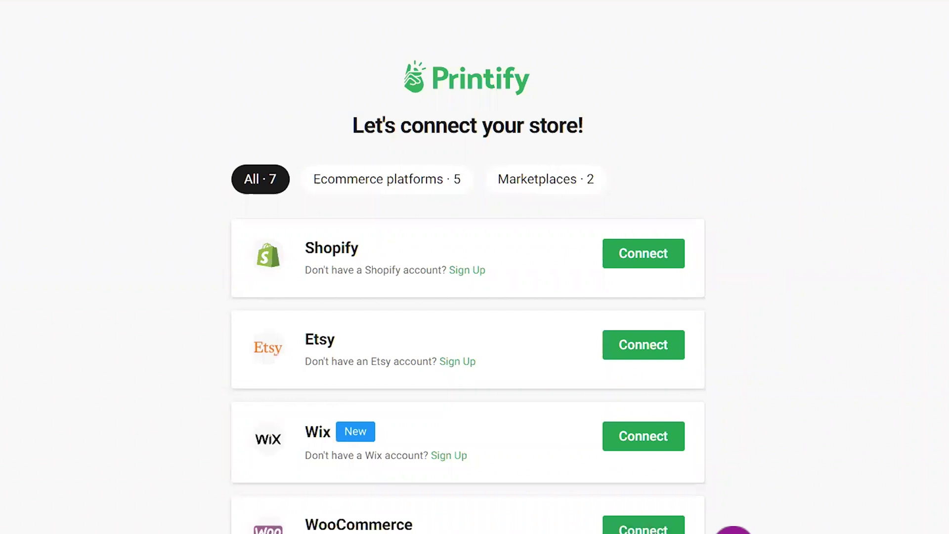
scroll(730, 504, "down", 1)
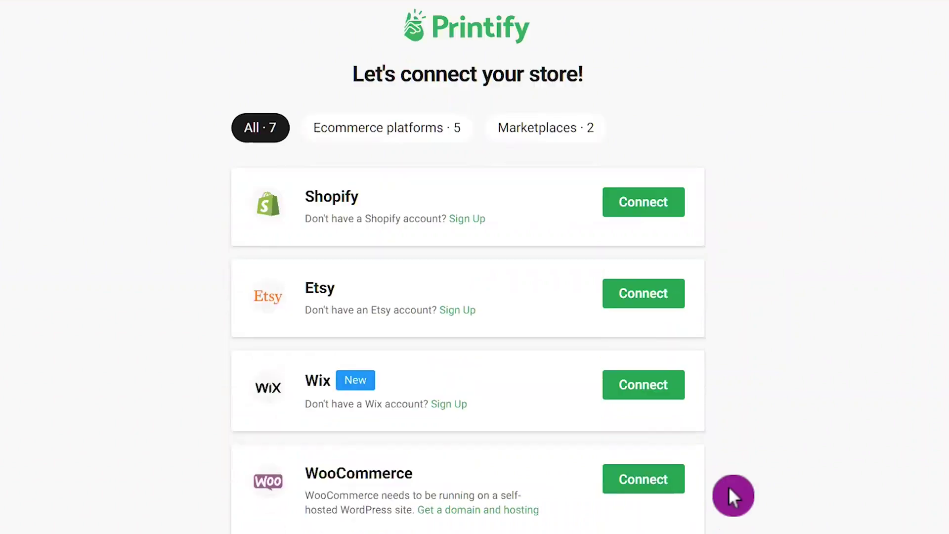
left_click(648, 489)
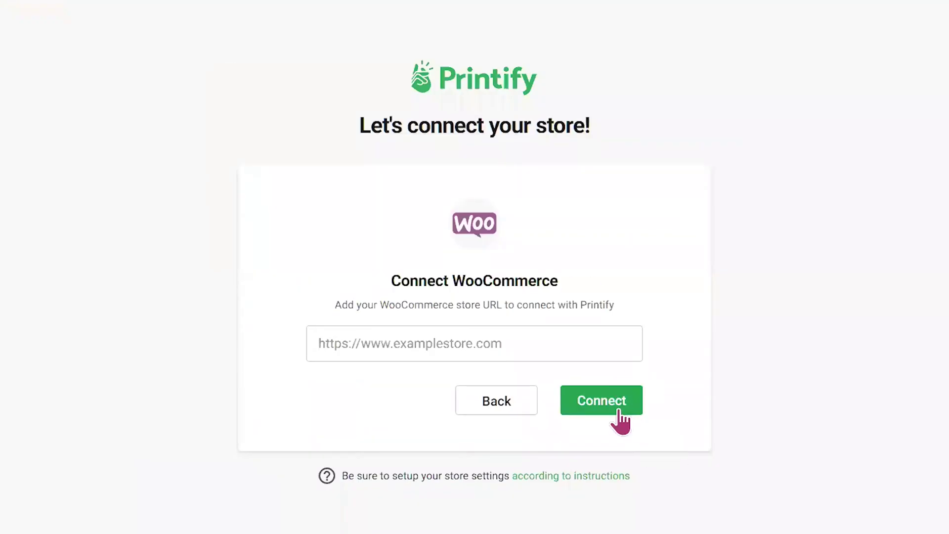
left_click(440, 340)
type("https://www.backpainreliefbelt.com/")
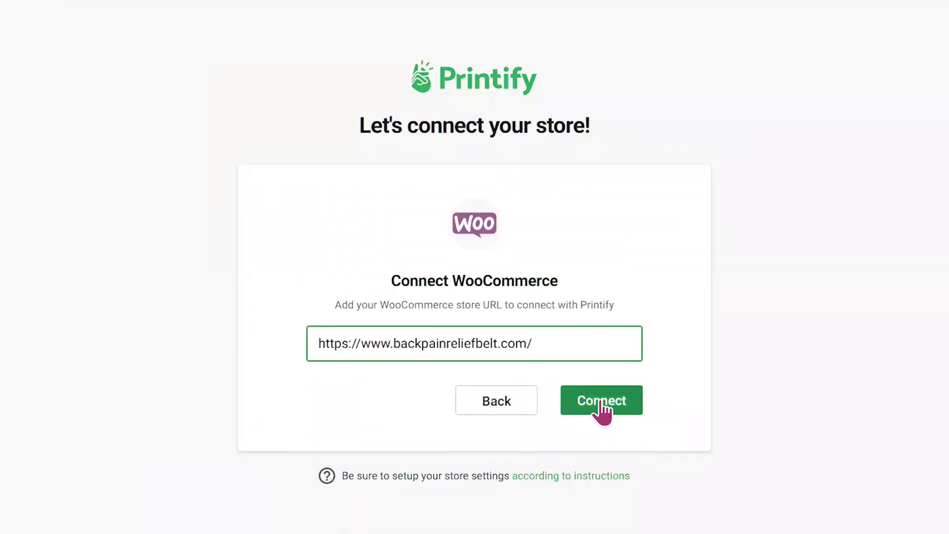
left_click(601, 402)
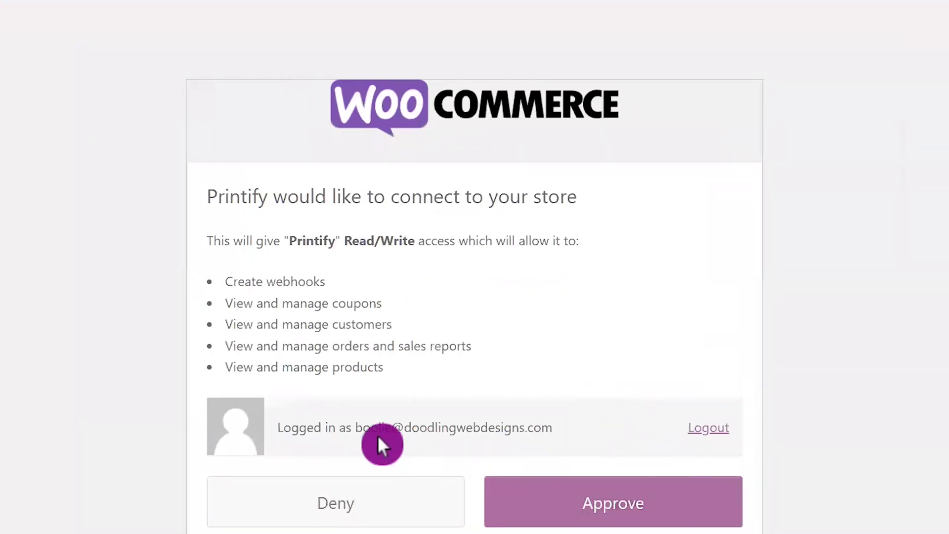
left_click(622, 521)
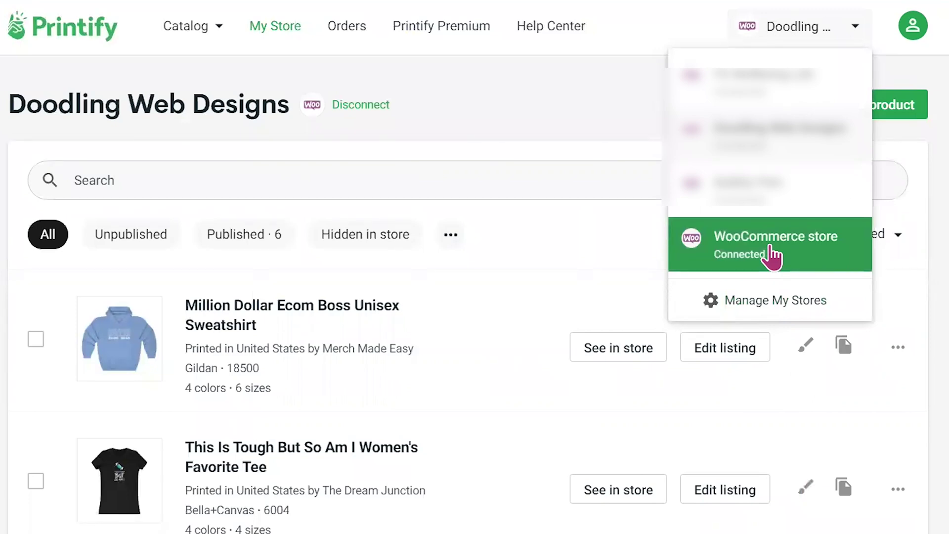
- Switch to the newly connected WooCommerce store and rename it Demo Store in its store setup
left_click(771, 255)
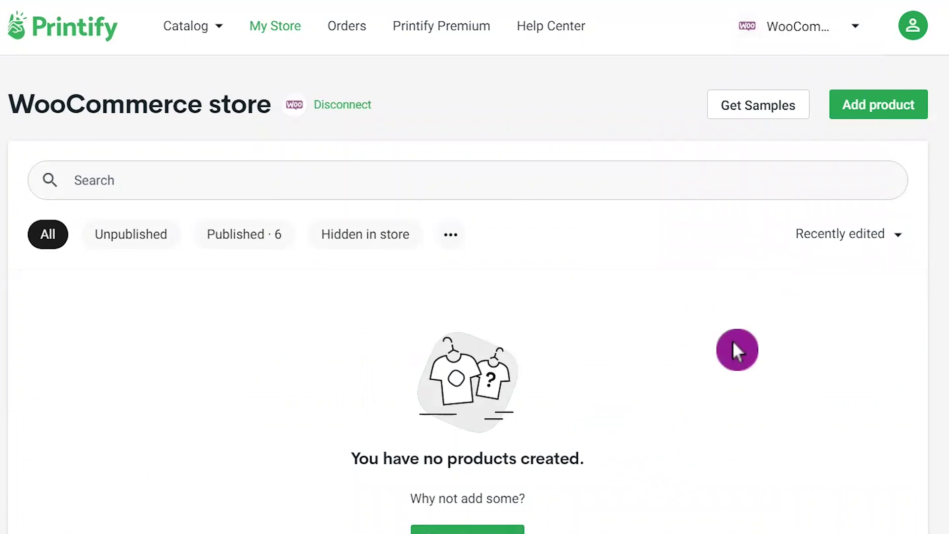
left_click(855, 27)
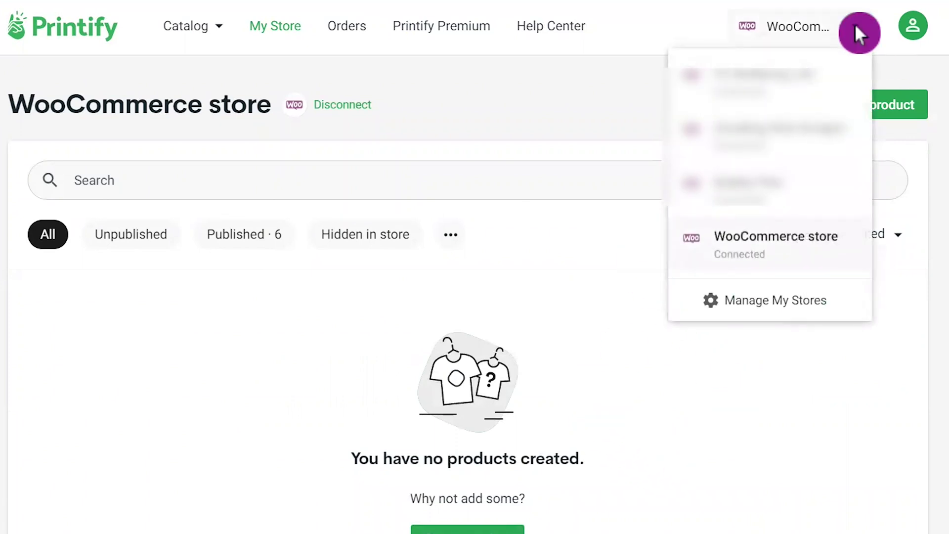
left_click(790, 310)
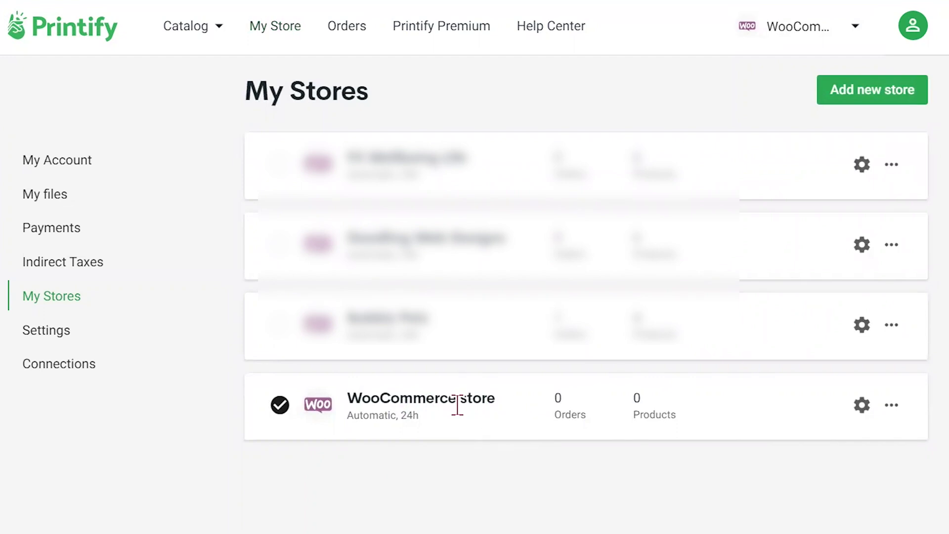
left_click(479, 406)
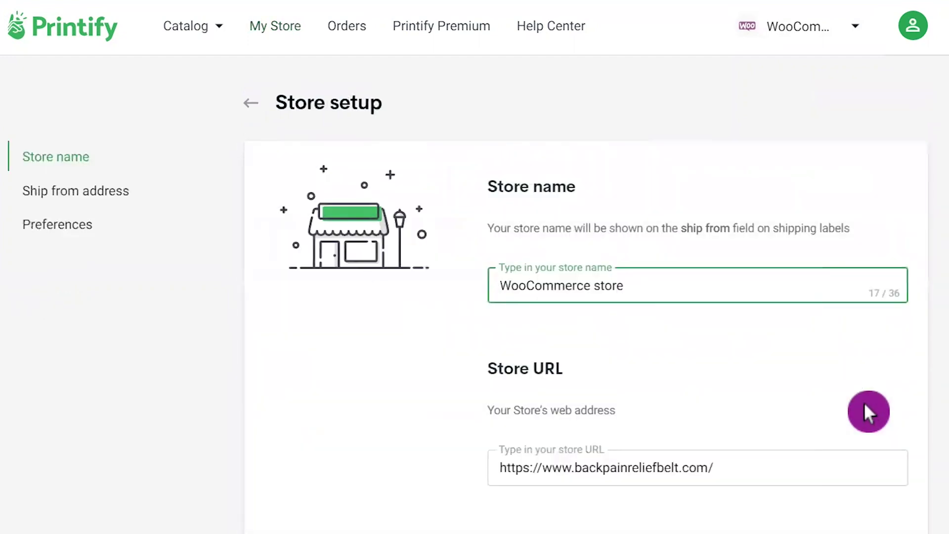
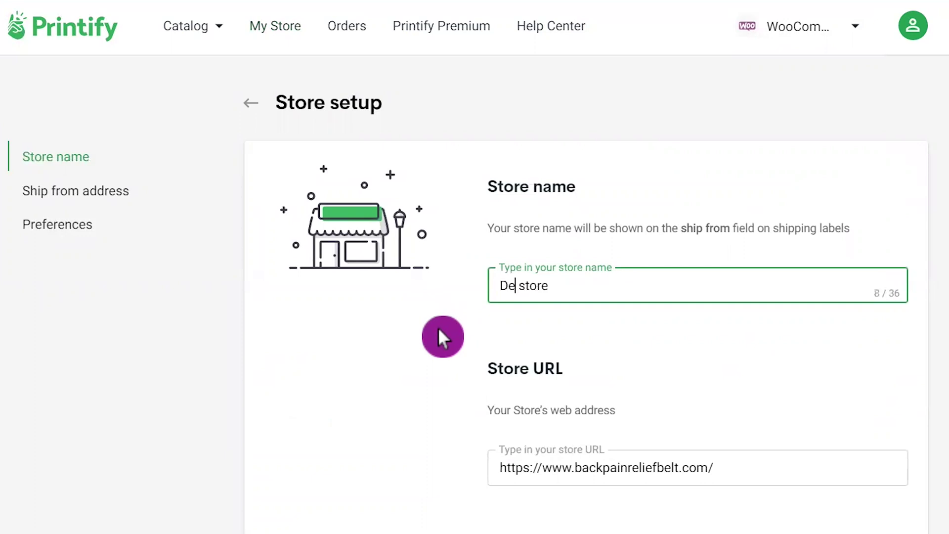
key("Delete")
type("S")
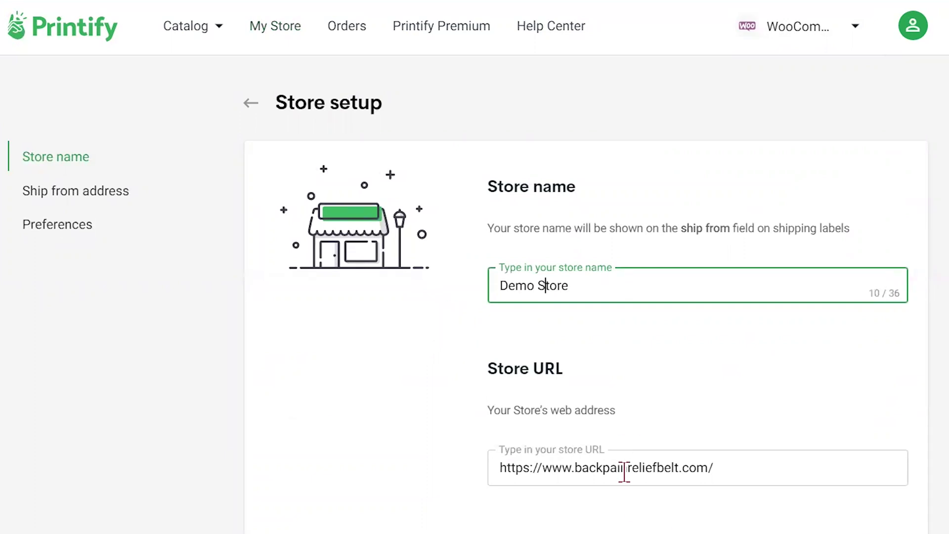
left_click(846, 472)
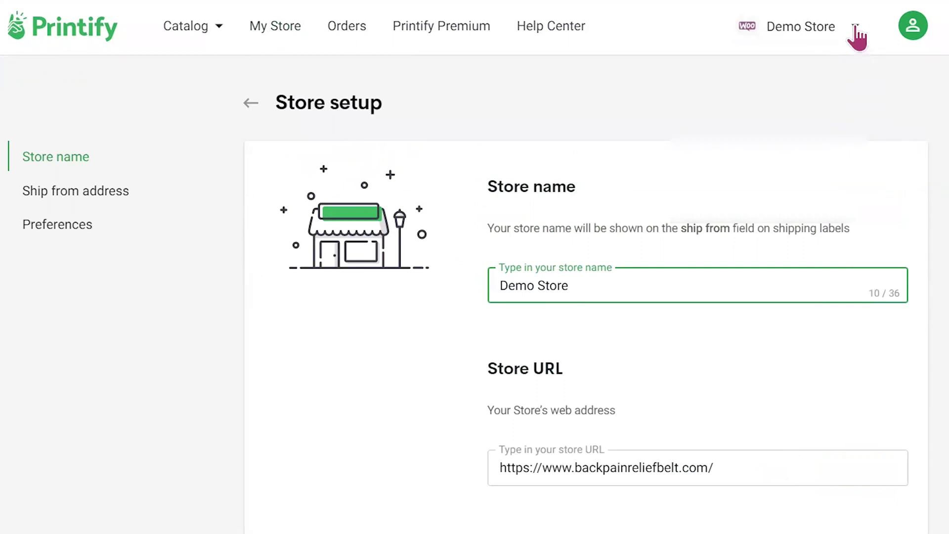
- Select Demo Store as the active store and open its product list
left_click(815, 39)
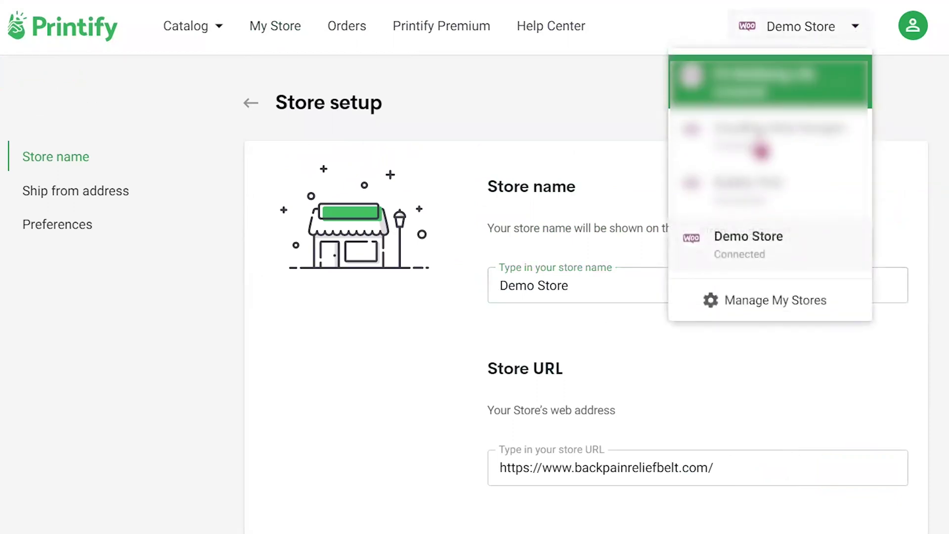
left_click(734, 243)
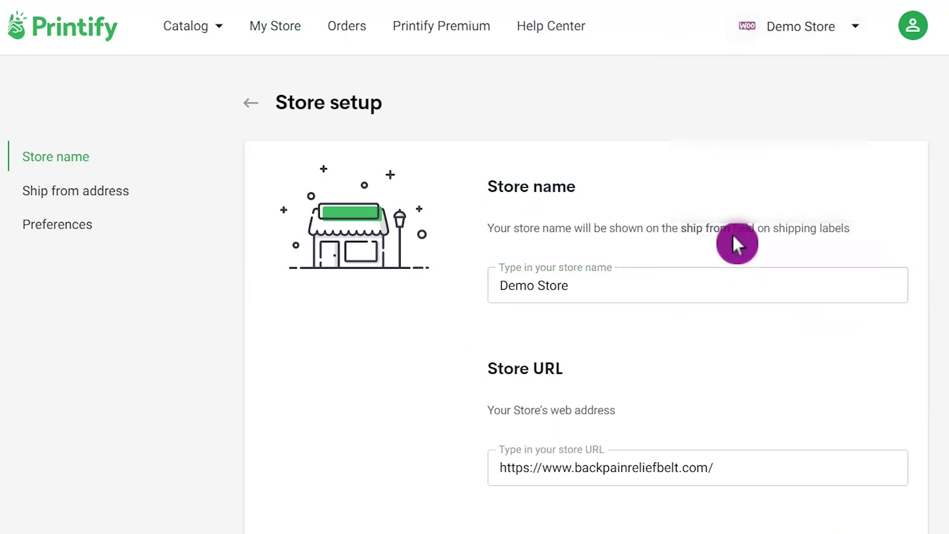
left_click(286, 38)
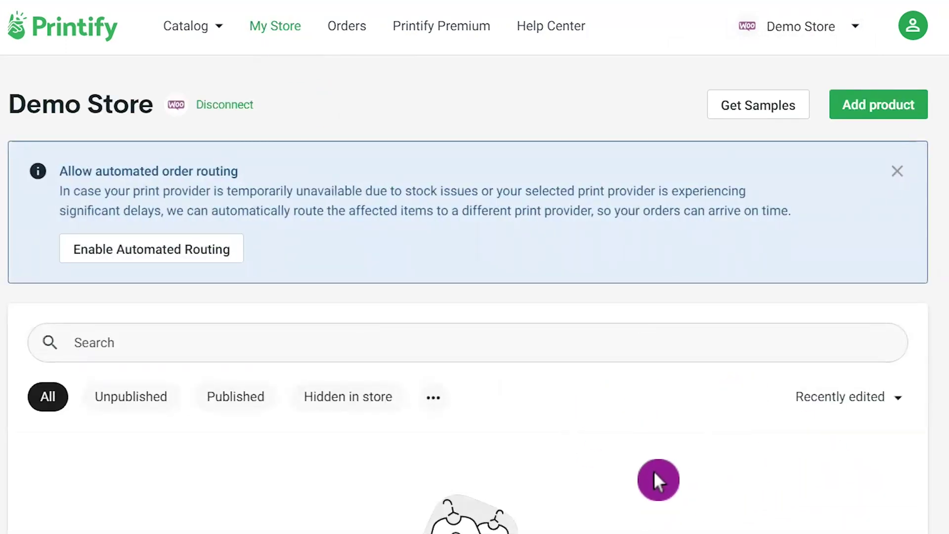
- Start adding a product to Demo Store and open the Women's Clothing category of the catalog
left_click(877, 111)
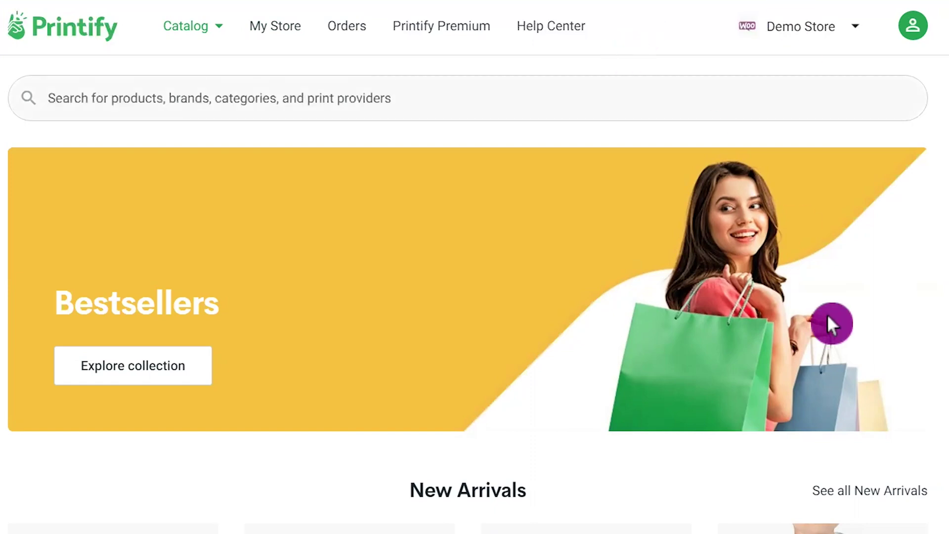
scroll(942, 331, "down", 5)
scroll(942, 333, "up", 5)
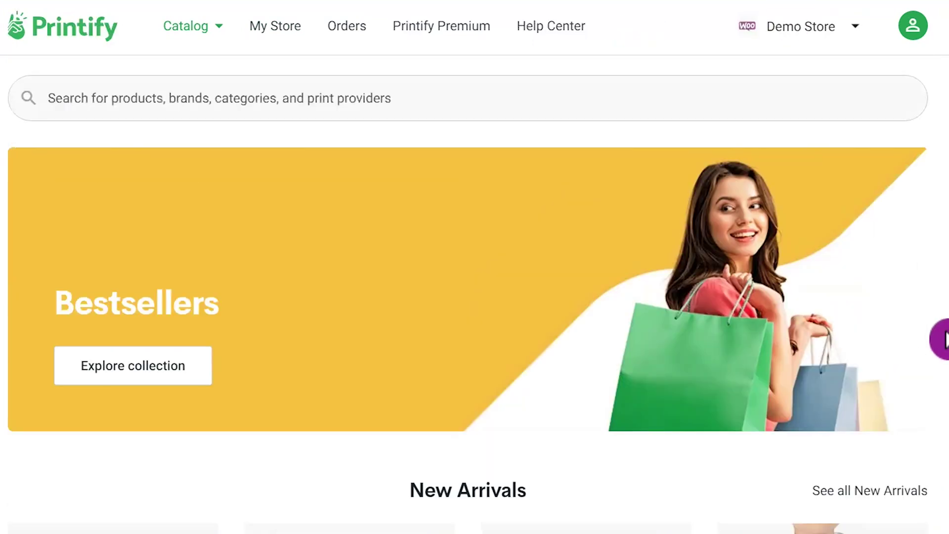
scroll(942, 357, "down", 5)
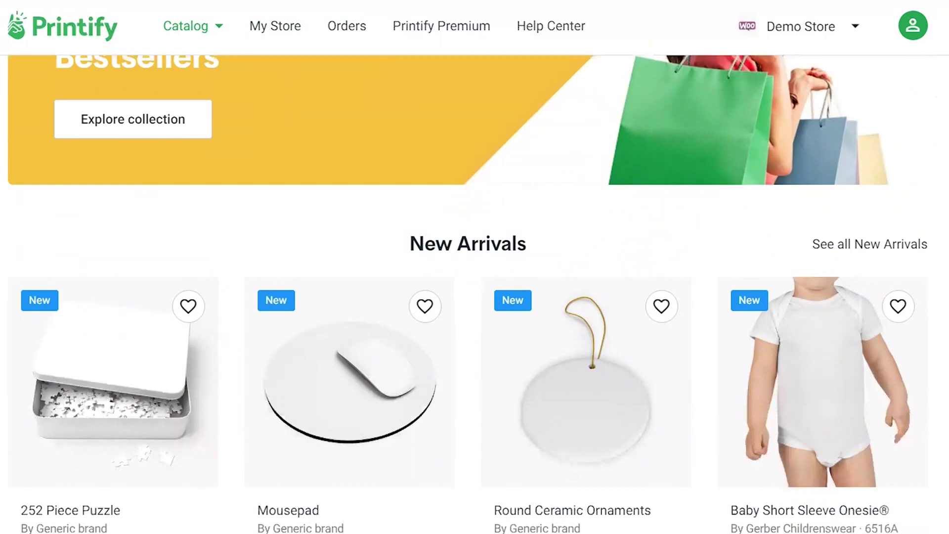
scroll(475, 297, "down", 5)
scroll(475, 297, "down", 8)
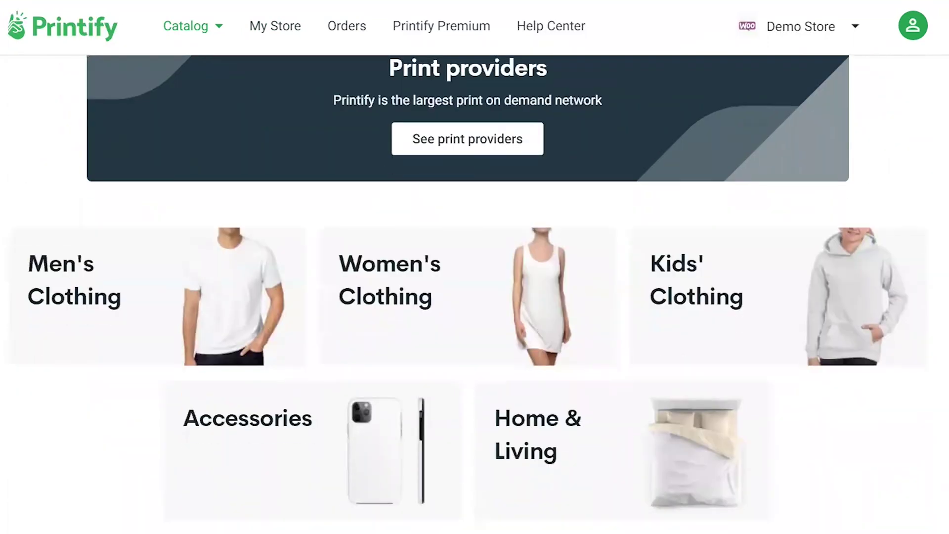
scroll(474, 297, "down", 2)
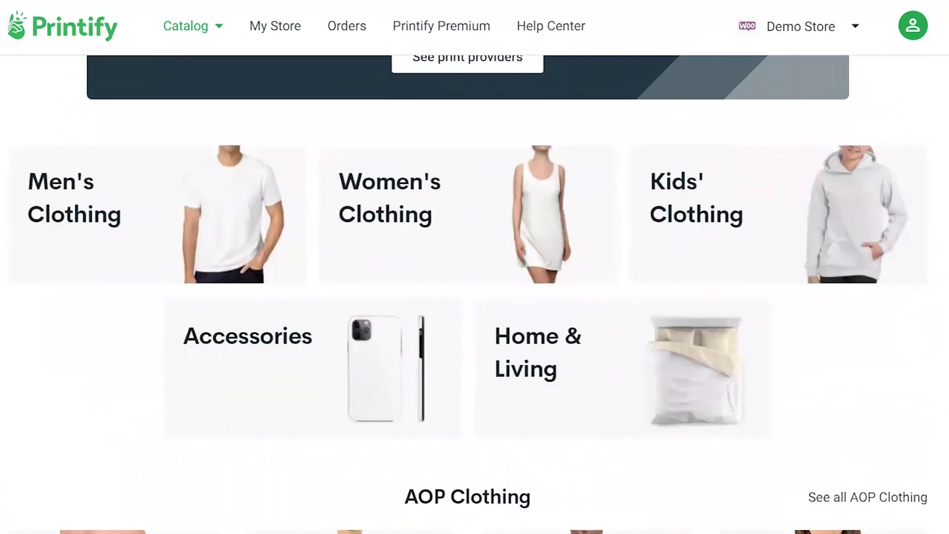
left_click(521, 240)
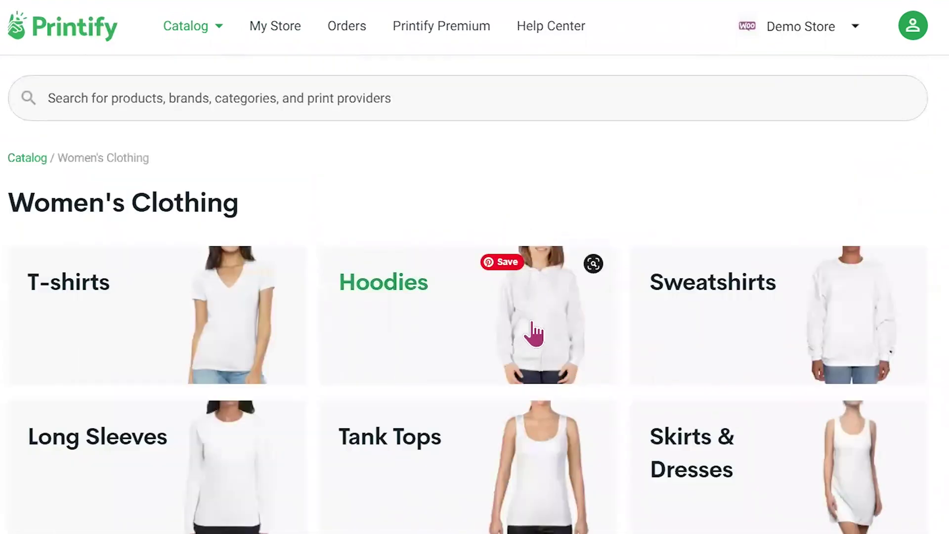
- Open the Unisex Heavy Blend Hooded Sweatshirt by Gildan from the Hoodies category and go to its print providers
left_click(533, 328)
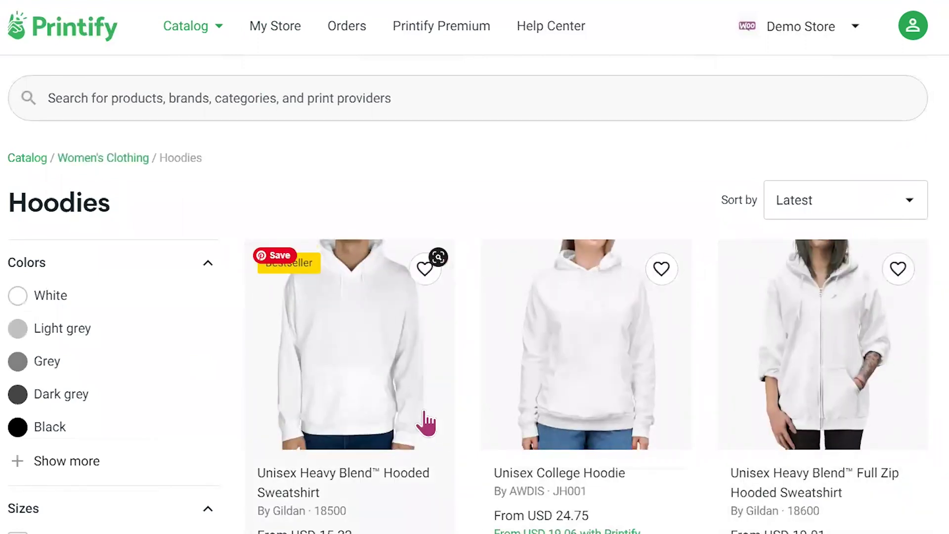
left_click(336, 369)
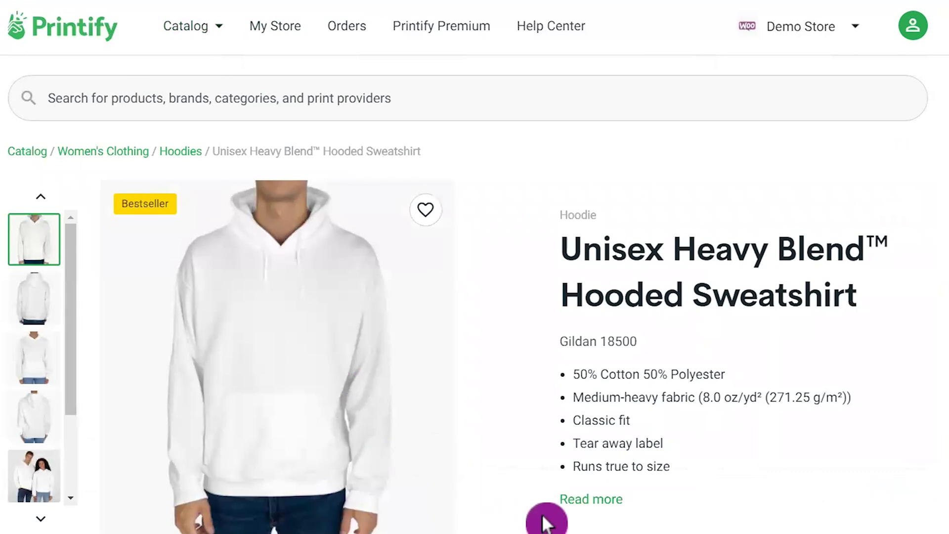
scroll(929, 447, "down", 3)
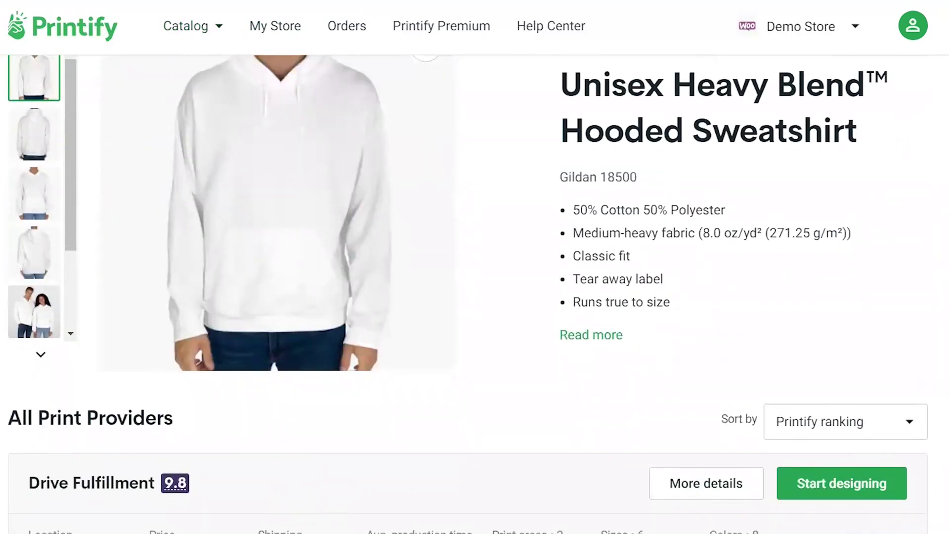
scroll(191, 456, "down", 2)
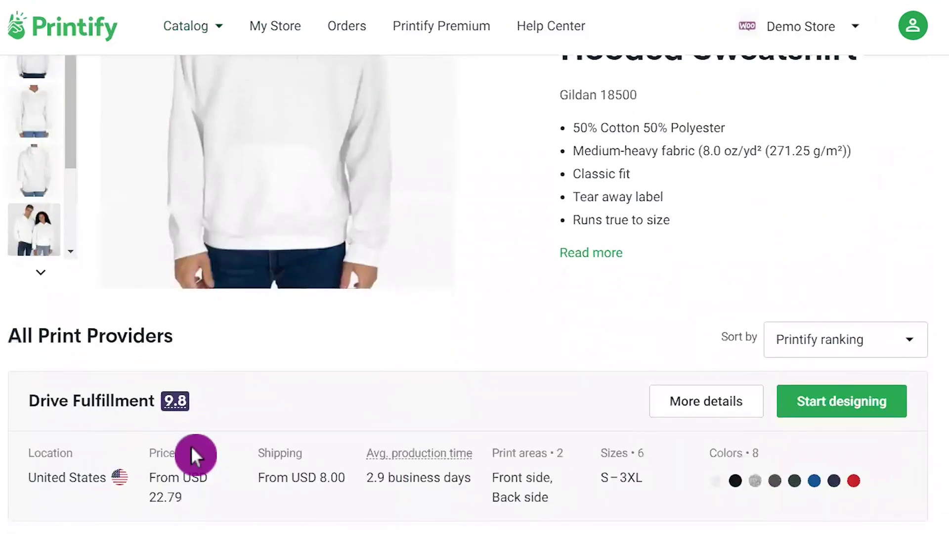
- Compare the prices, shipping costs, production times, sizes and colors offered by the hoodie's print providers
left_click_drag(277, 479, 385, 478)
left_click(340, 497)
left_click_drag(379, 479, 553, 488)
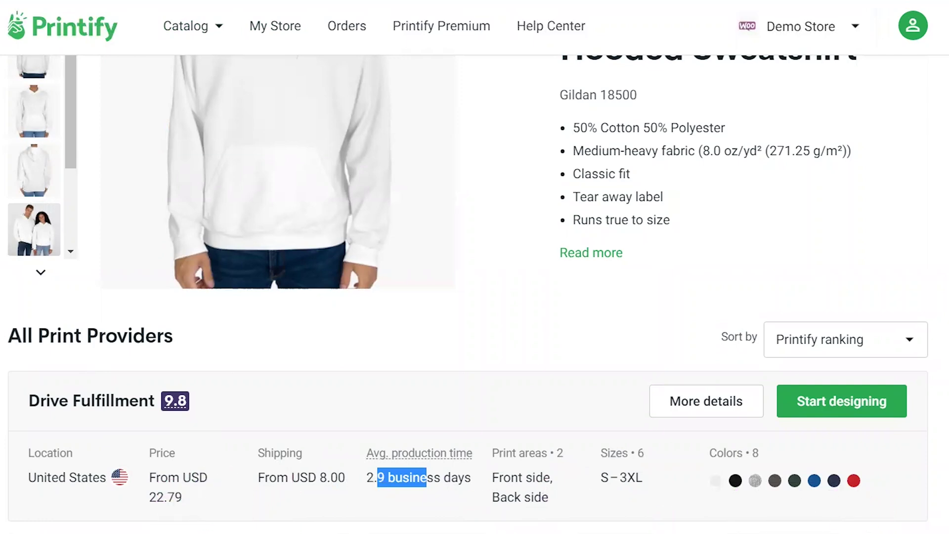
scroll(389, 530, "down", 2)
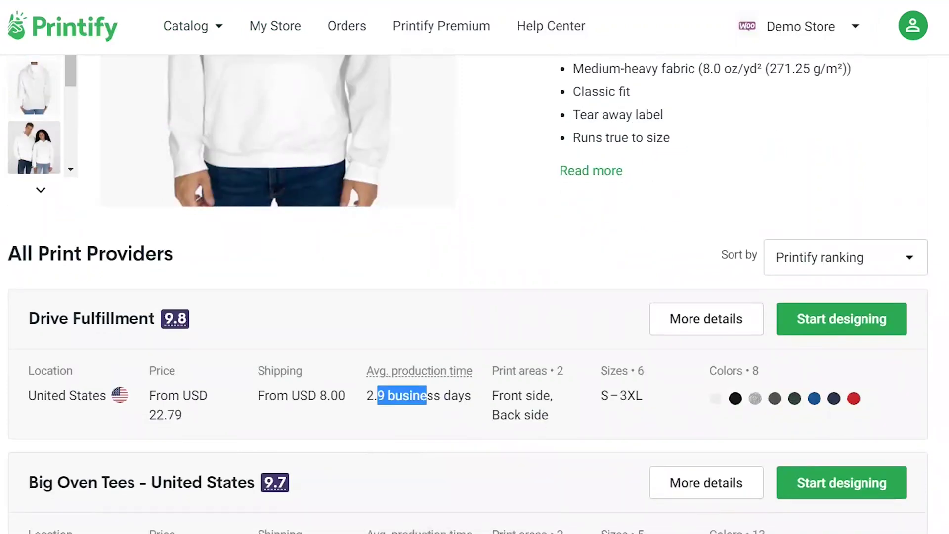
scroll(468, 294, "down", 4)
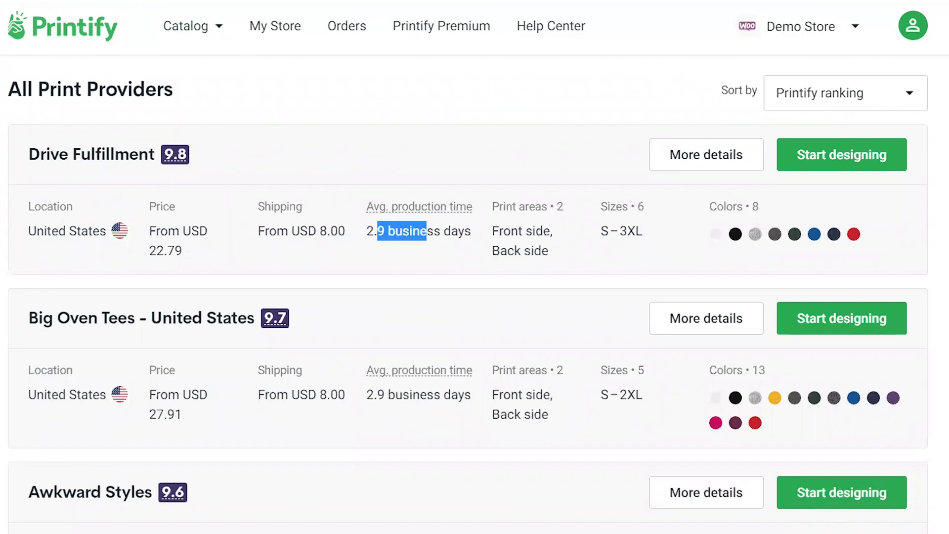
scroll(468, 294, "down", 2)
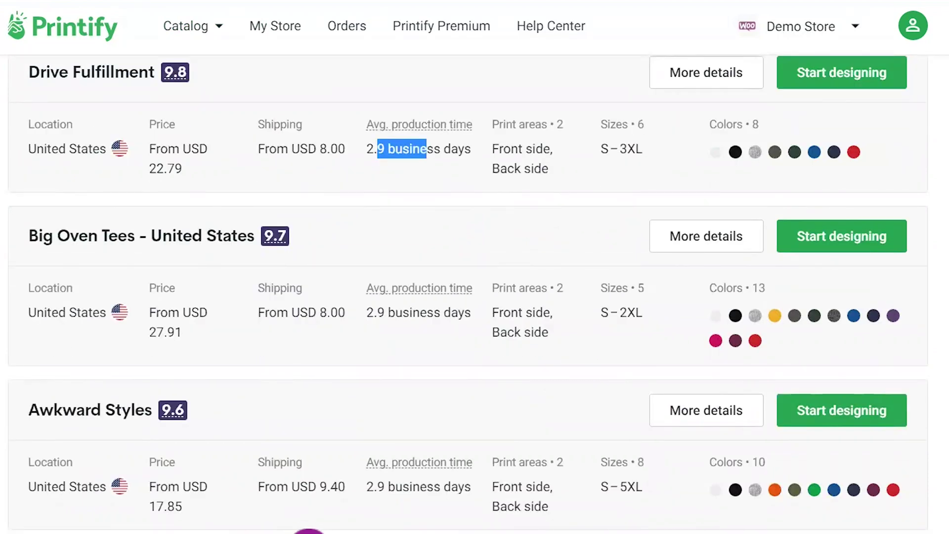
scroll(314, 519, "down", 4)
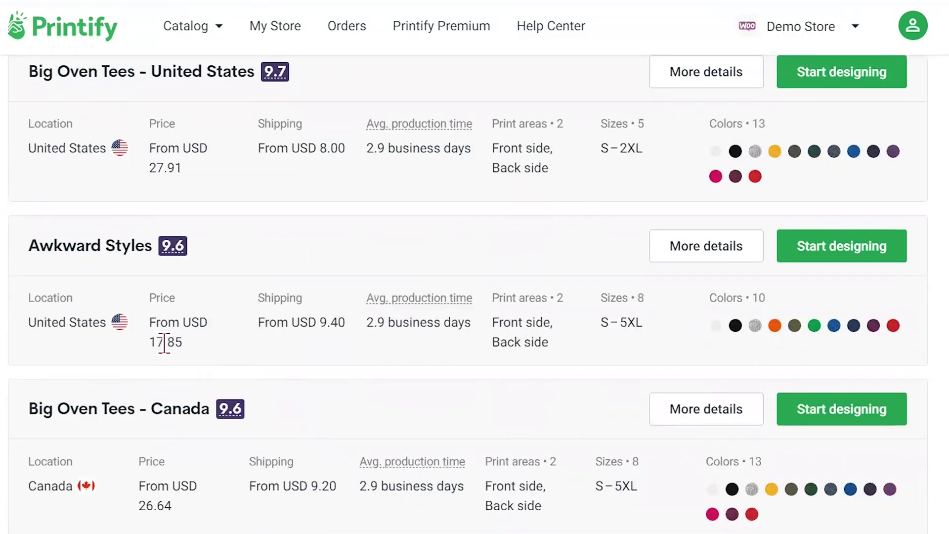
left_click_drag(156, 341, 187, 346)
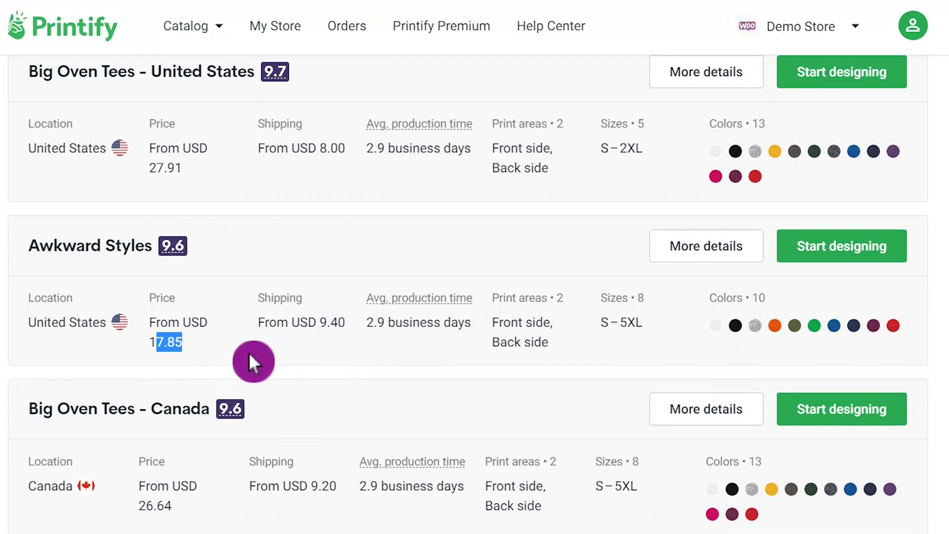
scroll(260, 386, "down", 3)
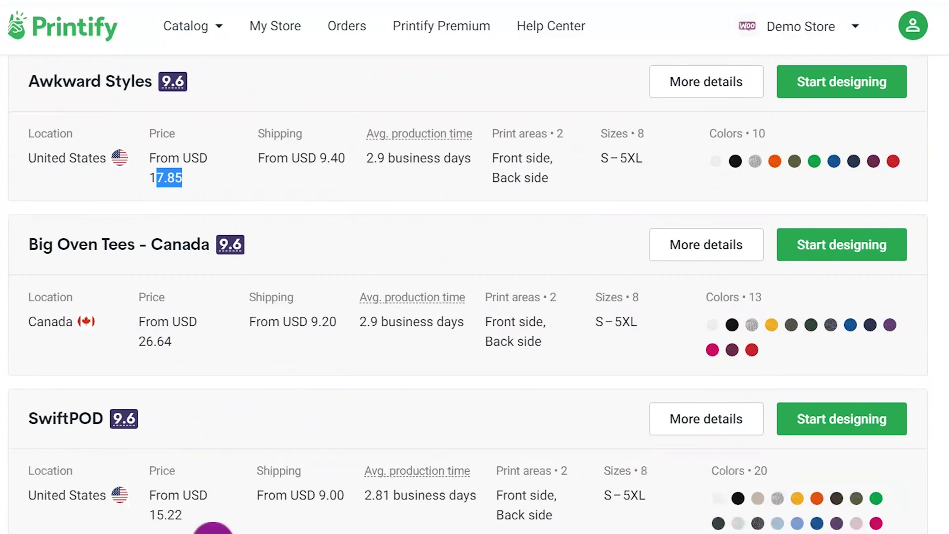
left_click_drag(366, 519, 393, 494)
left_click(388, 519)
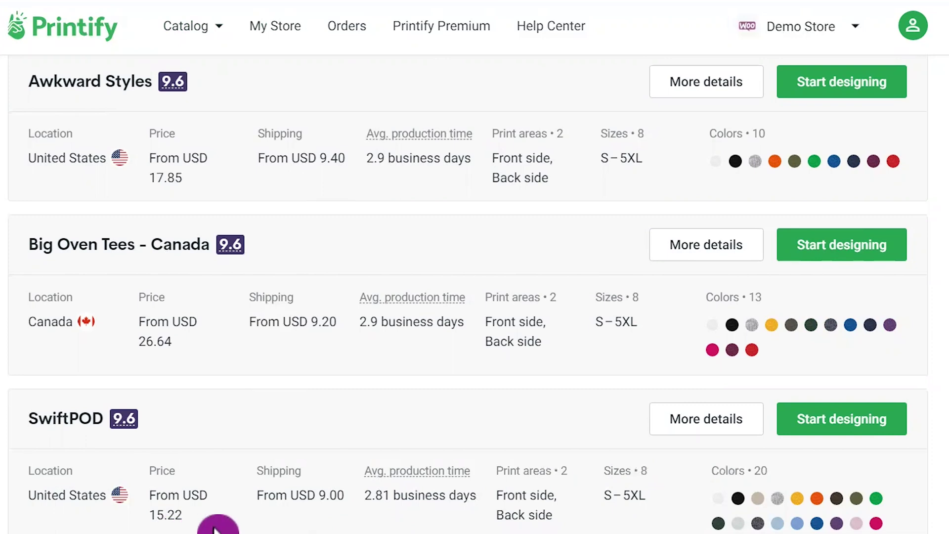
scroll(206, 524, "down", 2)
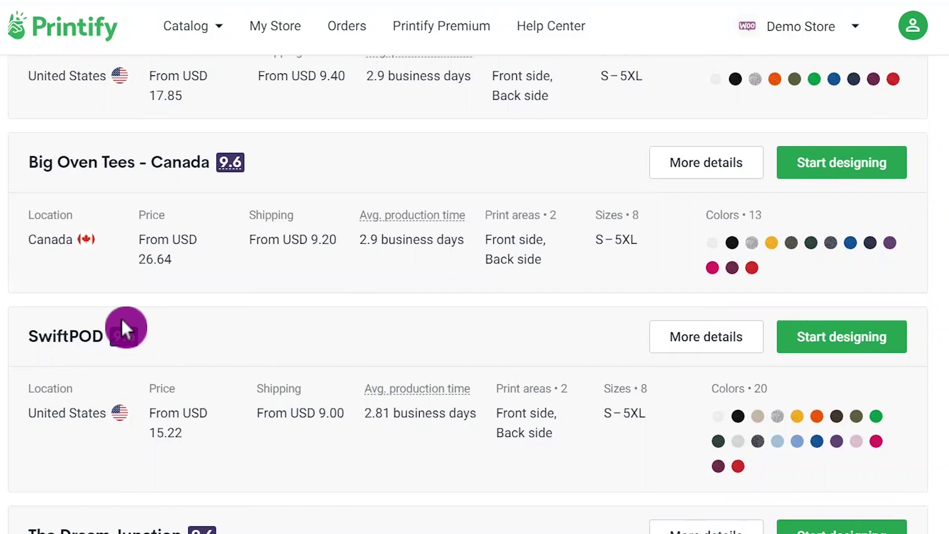
scroll(218, 453, "down", 4)
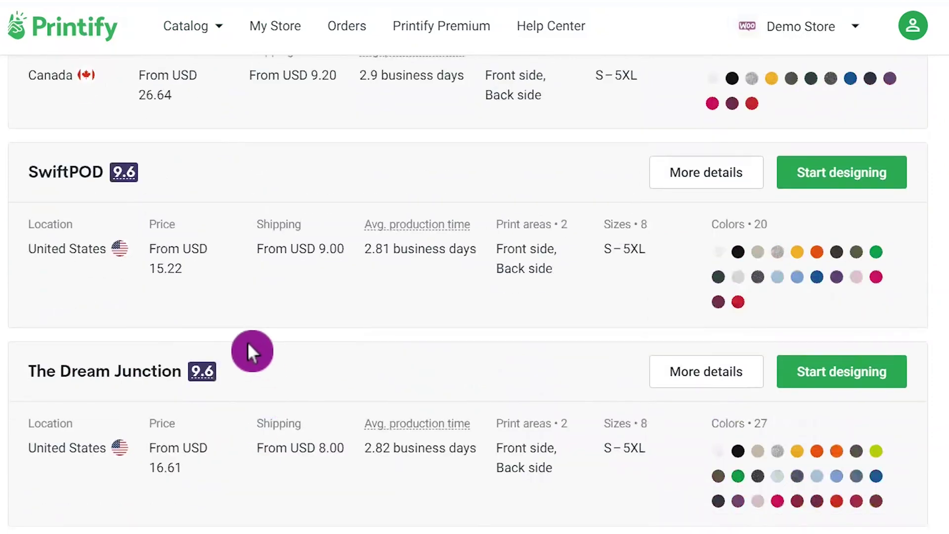
scroll(246, 319, "down", 4)
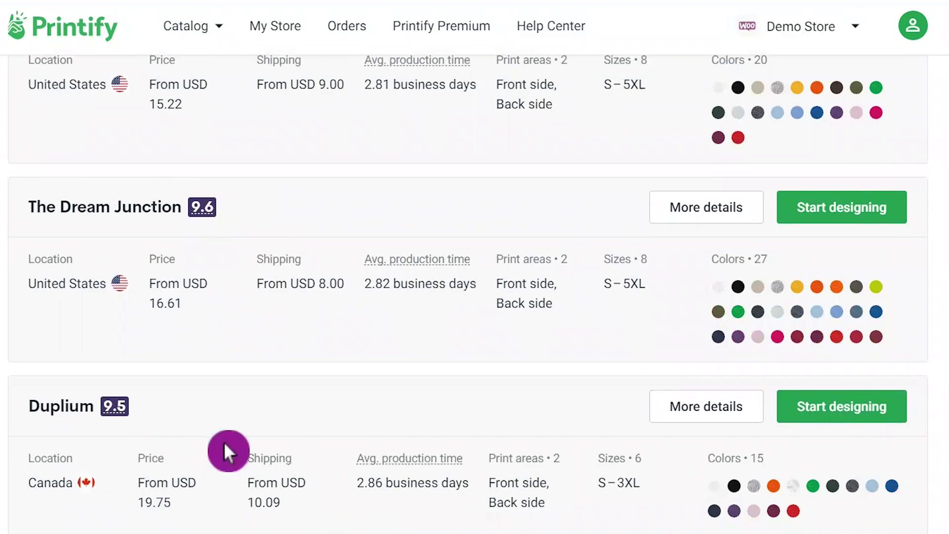
scroll(223, 445, "down", 6)
scroll(216, 471, "down", 12)
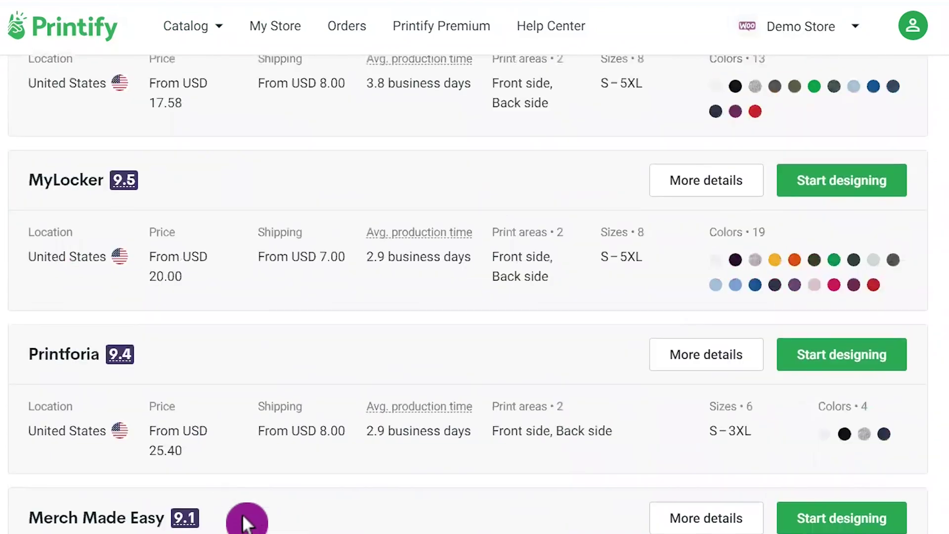
scroll(242, 525, "down", 8)
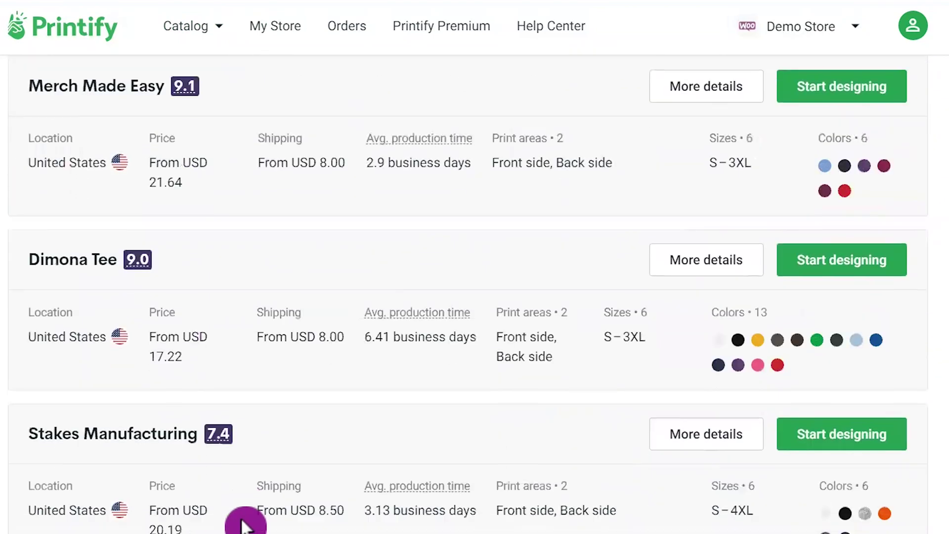
scroll(235, 486, "up", 12)
scroll(231, 486, "up", 12)
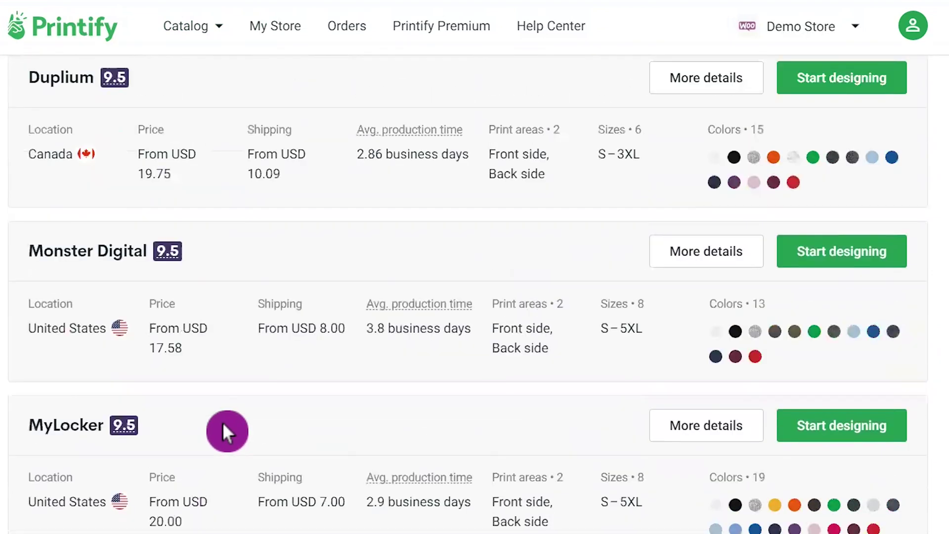
scroll(194, 314, "up", 6)
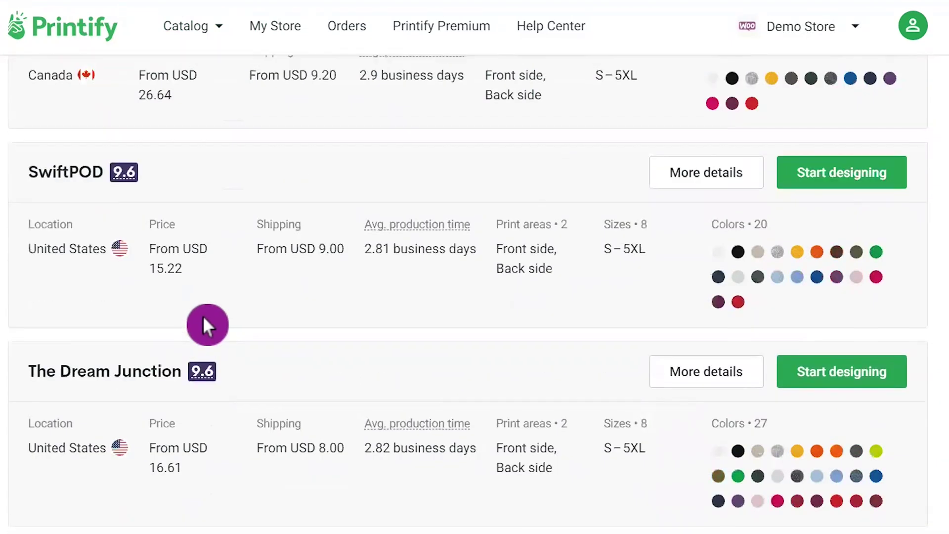
- Choose SwiftPOD as the print provider and start designing the hoodie
scroll(173, 303, "up", 1)
left_click_drag(123, 227, 208, 359)
left_click(210, 359)
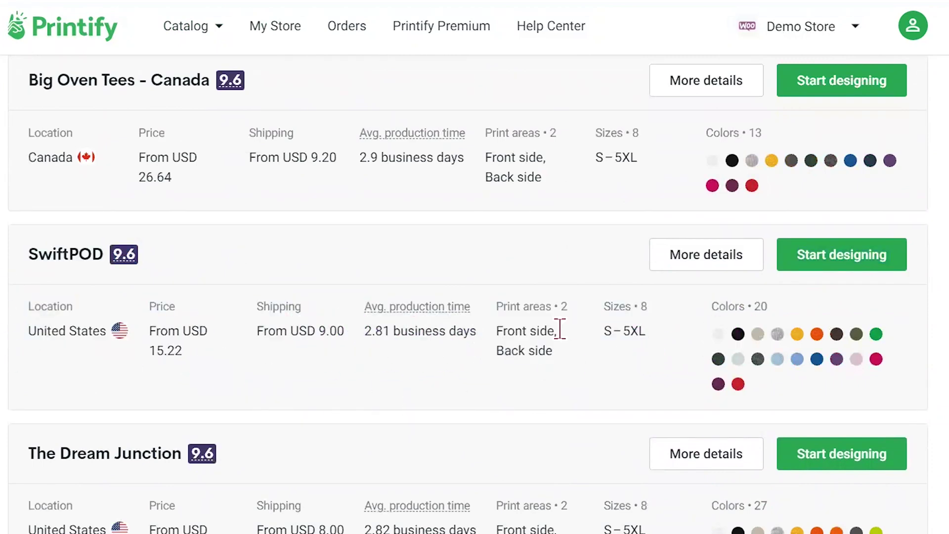
left_click(875, 257)
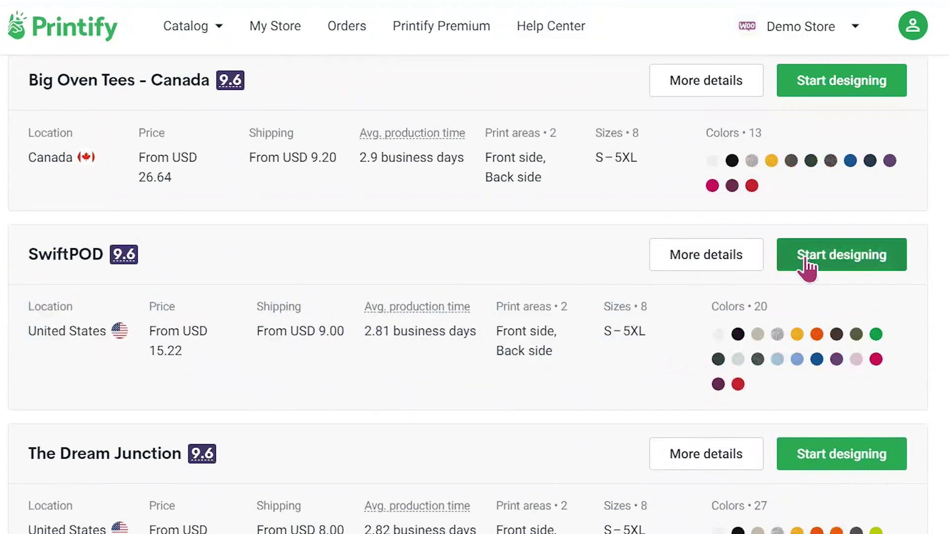
left_click(849, 262)
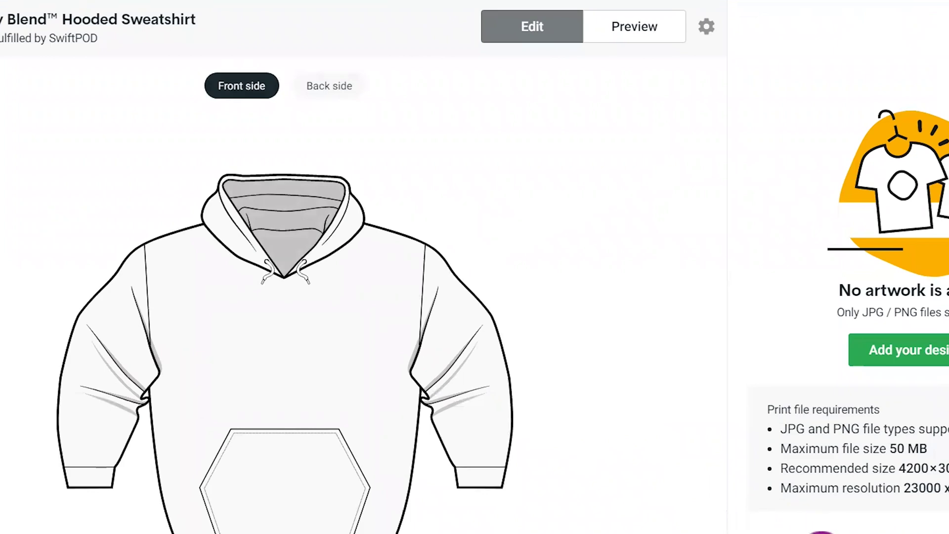
- Start adding a design to the hoodie's front side and review the supported file types, maximum file size, recommended size and maximum resolution
left_click(929, 365)
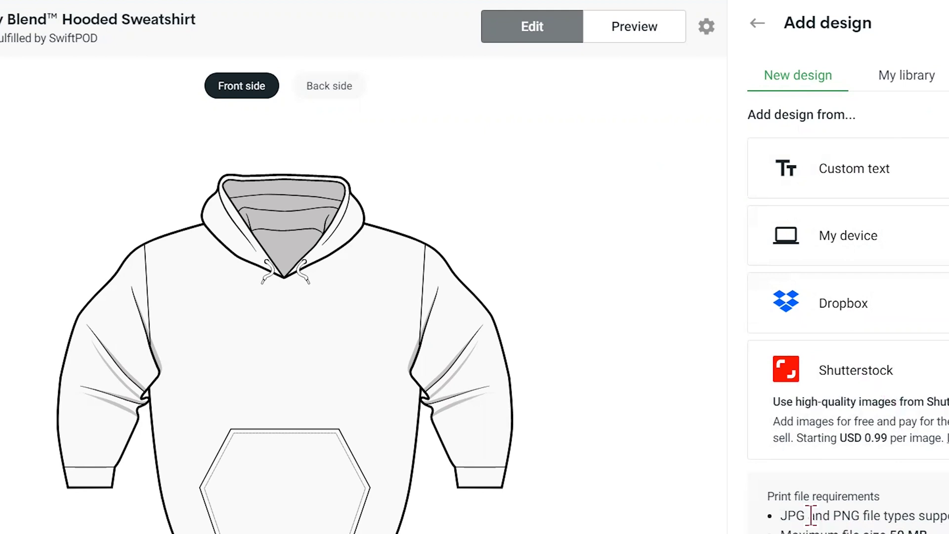
left_click_drag(822, 515, 862, 515)
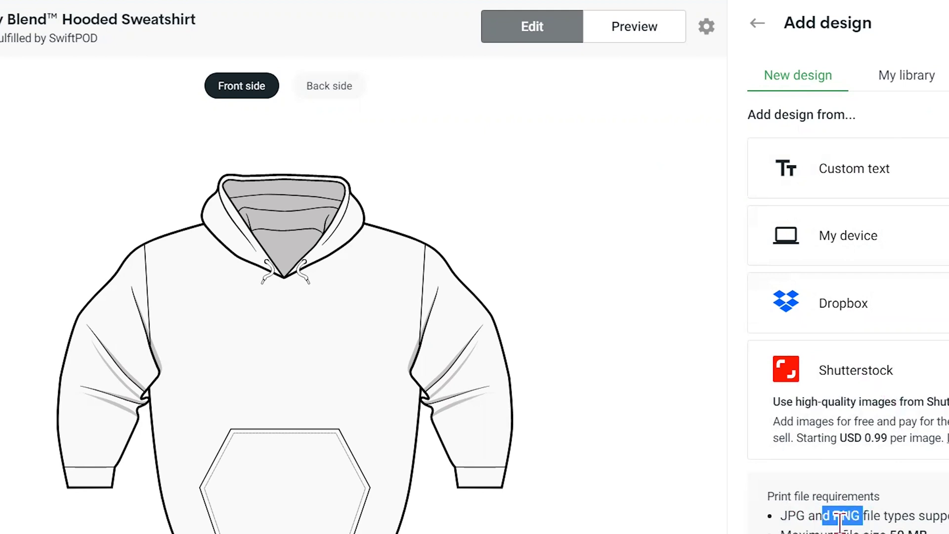
left_click_drag(863, 531, 927, 532)
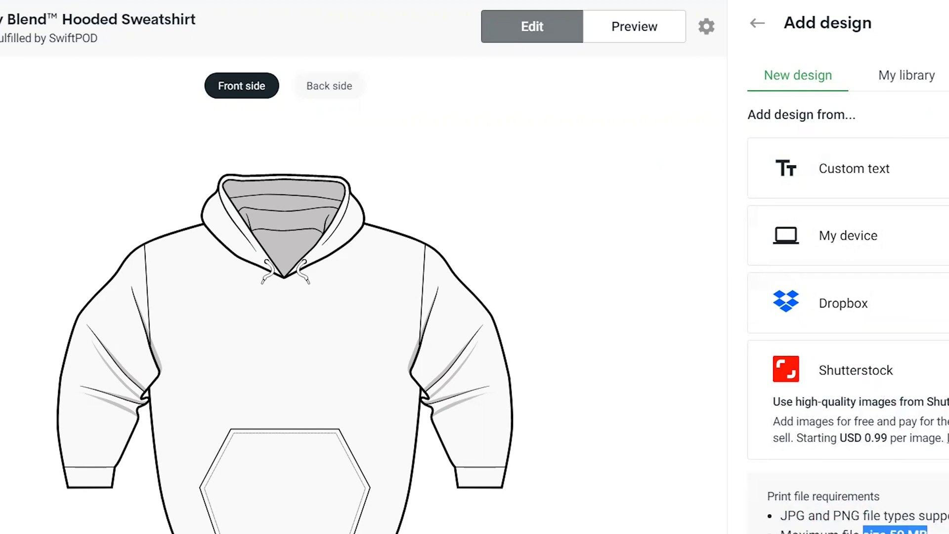
left_click(927, 531)
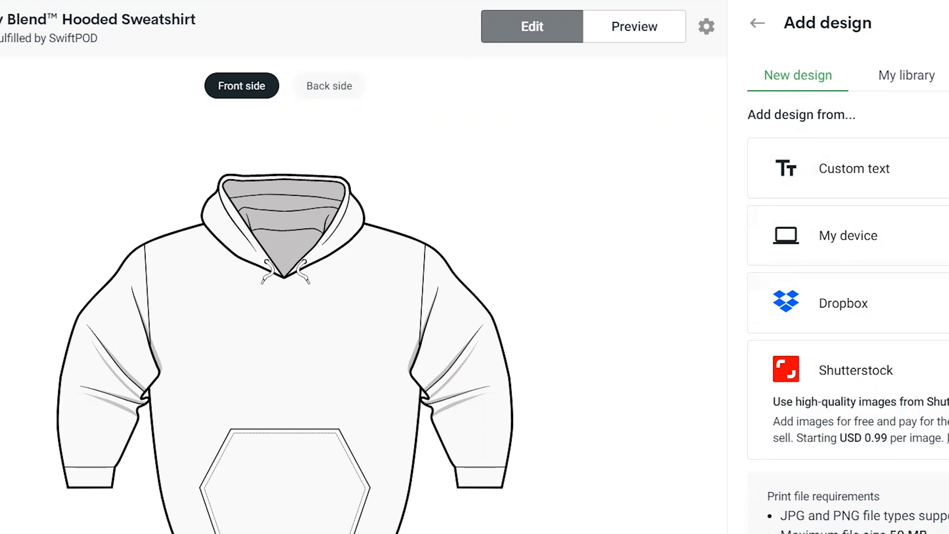
left_click_drag(810, 496, 887, 496)
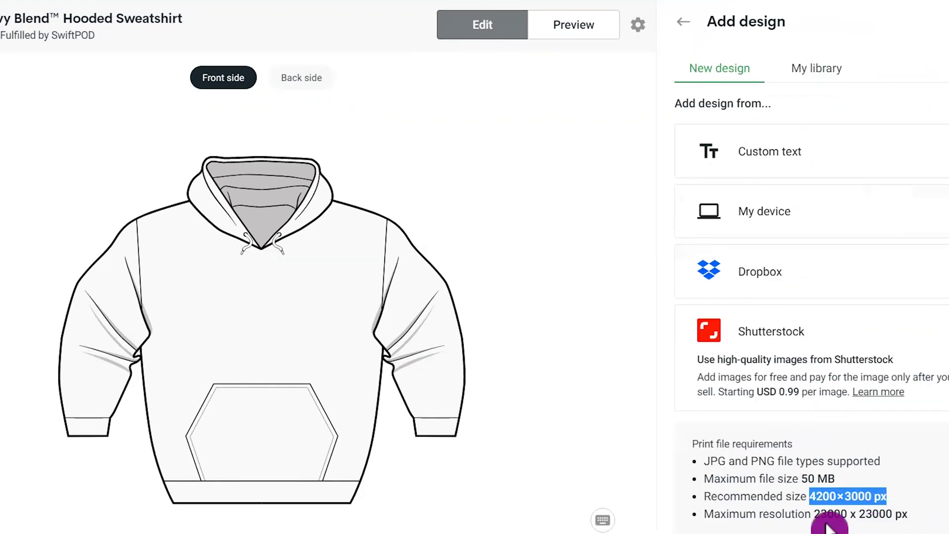
left_click_drag(815, 514, 913, 523)
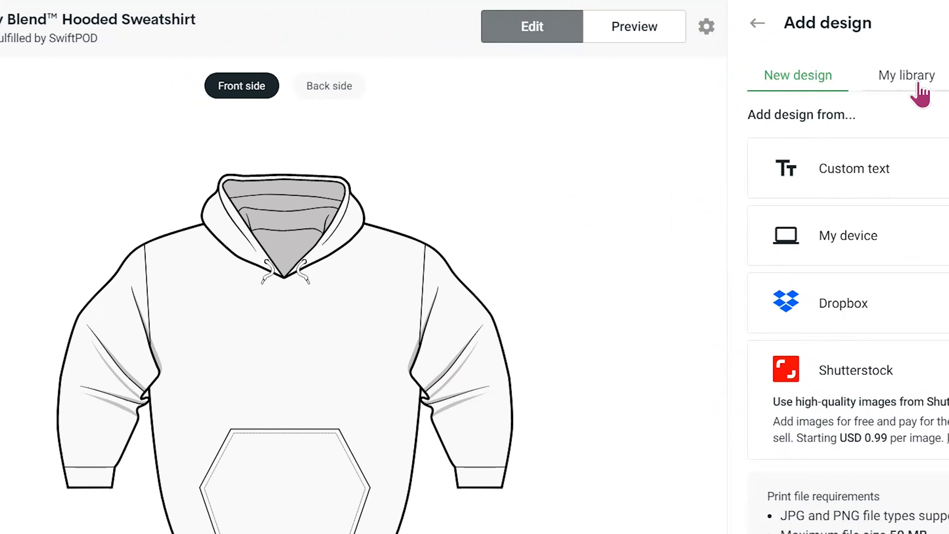
- Place the-week-is-yours.png from the design library on the front side of the hoodie
left_click(921, 95)
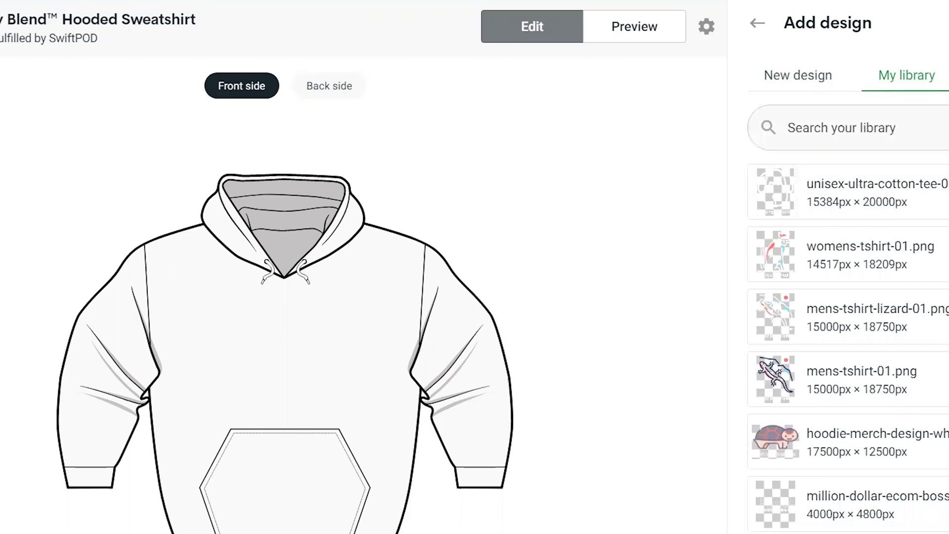
scroll(848, 346, "down", 1)
scroll(848, 347, "down", 5)
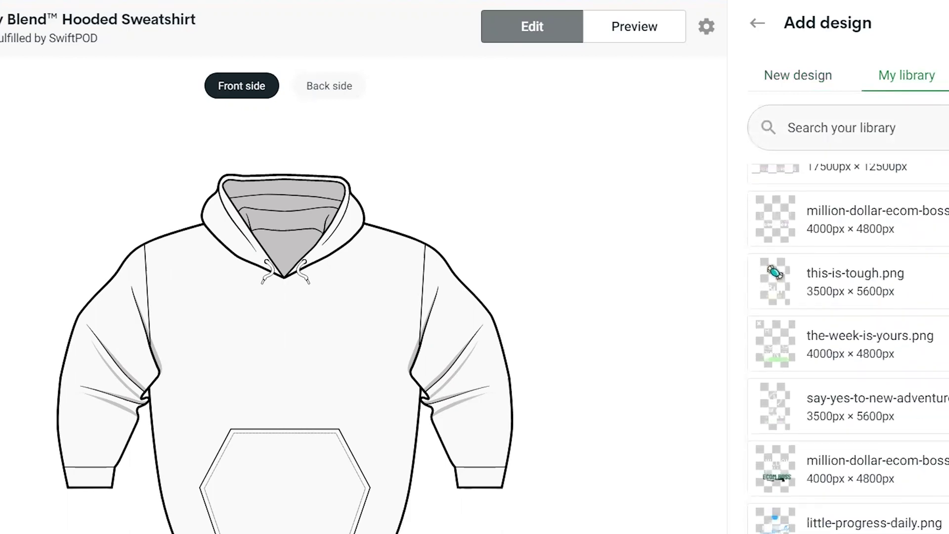
left_click(846, 352)
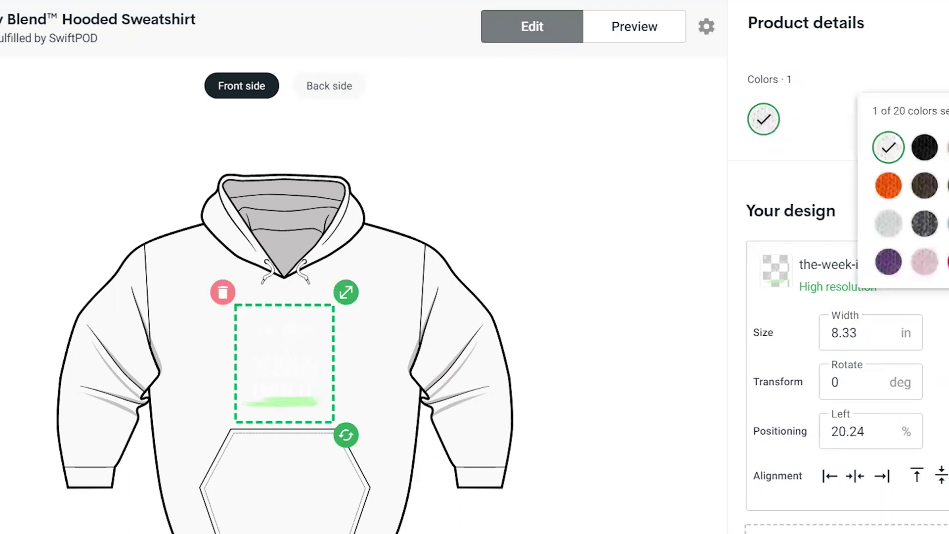
- Add Black to the hoodie's colors, remove white, and save the product
left_click(925, 149)
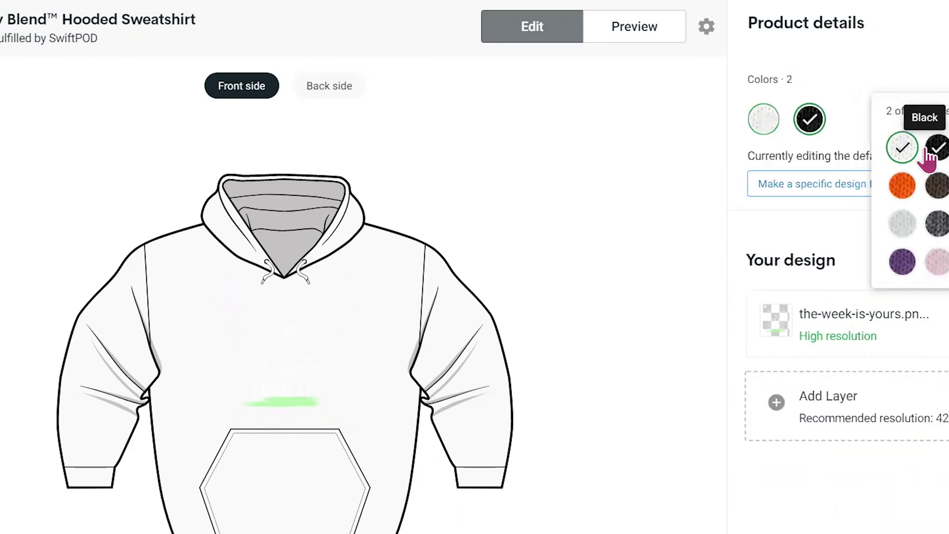
left_click(902, 148)
left_click(915, 174)
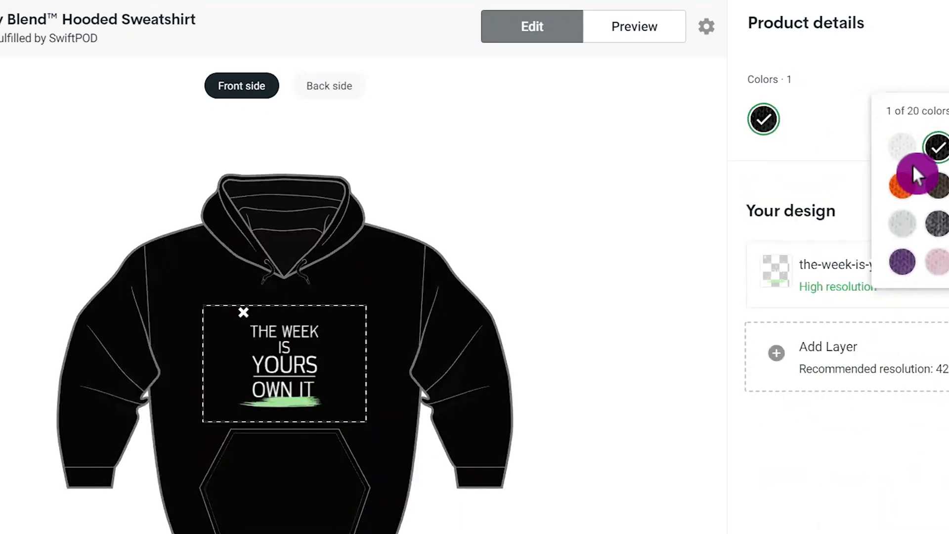
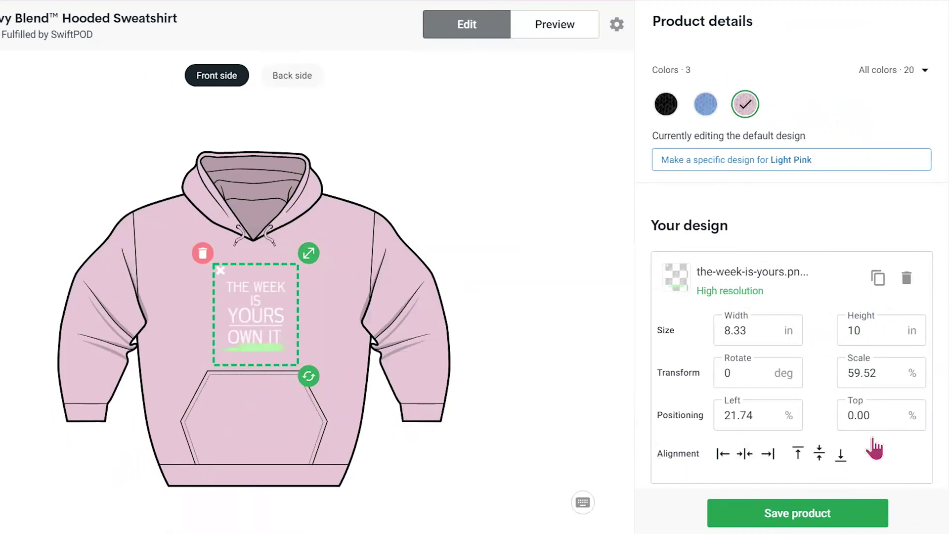
left_click(798, 513)
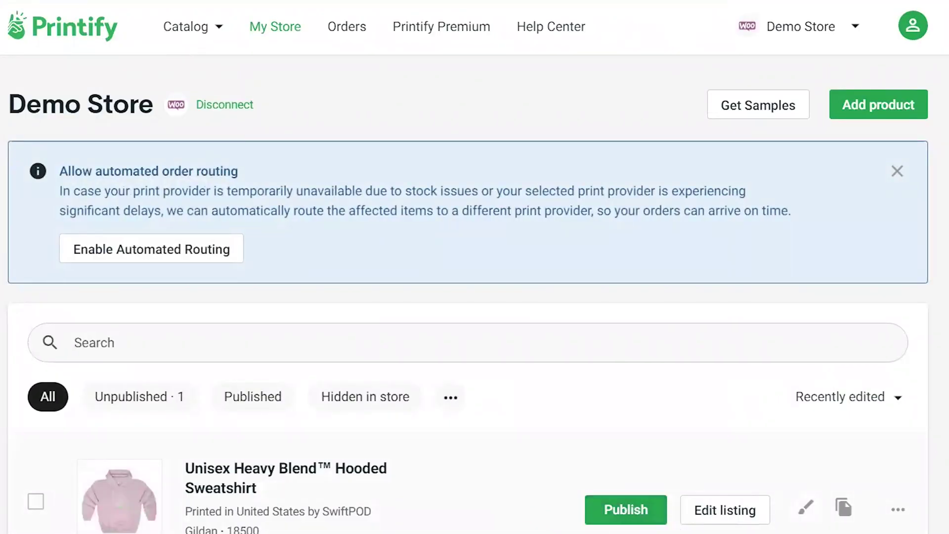
- Open the hooded sweatshirt's listing for editing and choose Carolina Blue as the title image color
scroll(604, 439, "down", 2)
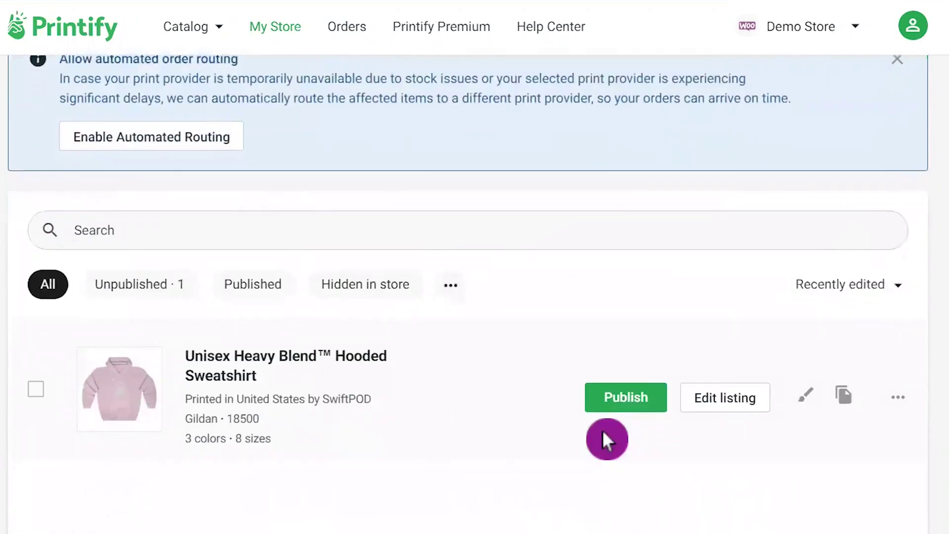
left_click(723, 409)
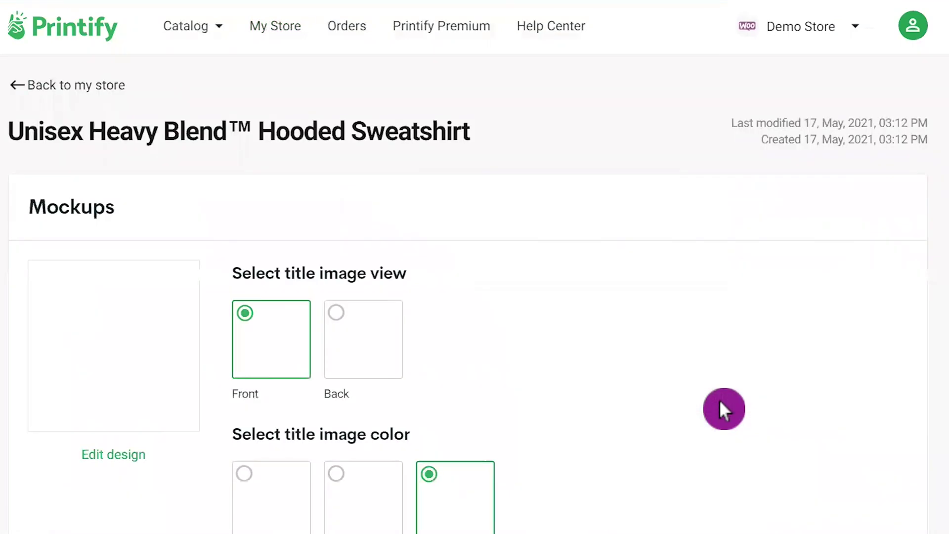
scroll(659, 393, "down", 2)
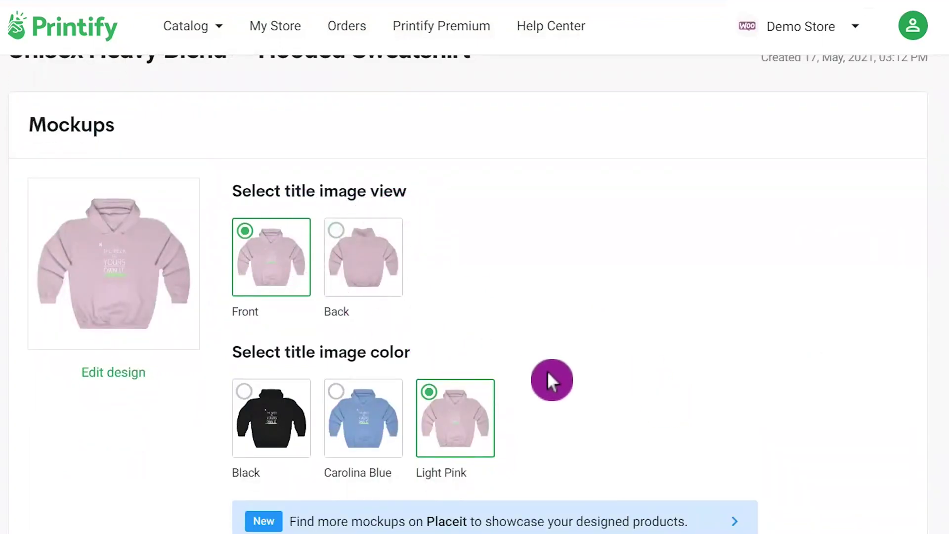
left_click(339, 394)
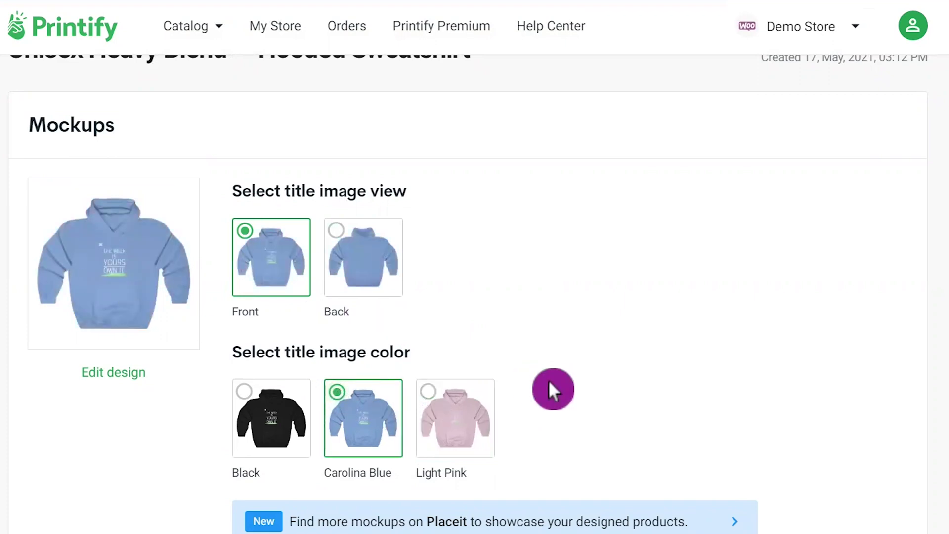
- Review the hoodie listing's mockup options, product title and description text
scroll(548, 380, "down", 2)
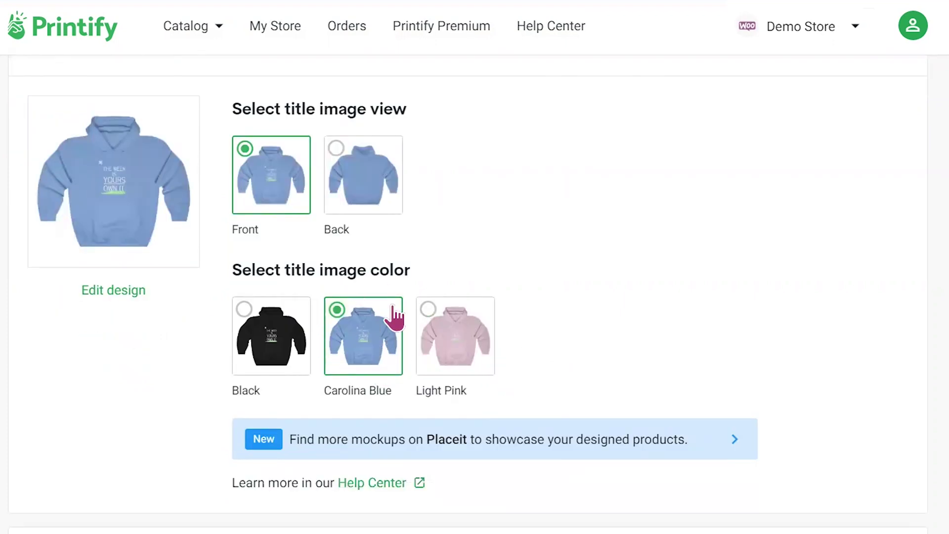
scroll(690, 321, "down", 2)
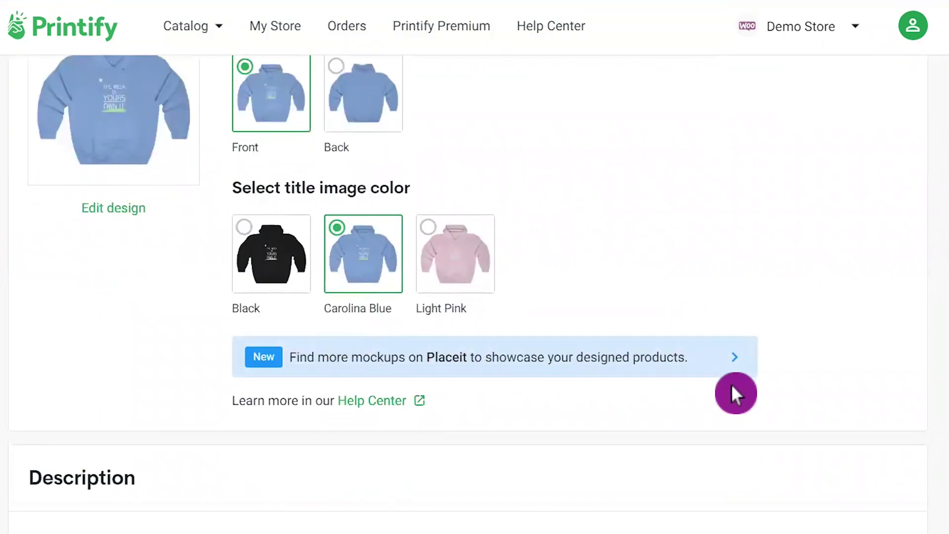
scroll(731, 383, "down", 8)
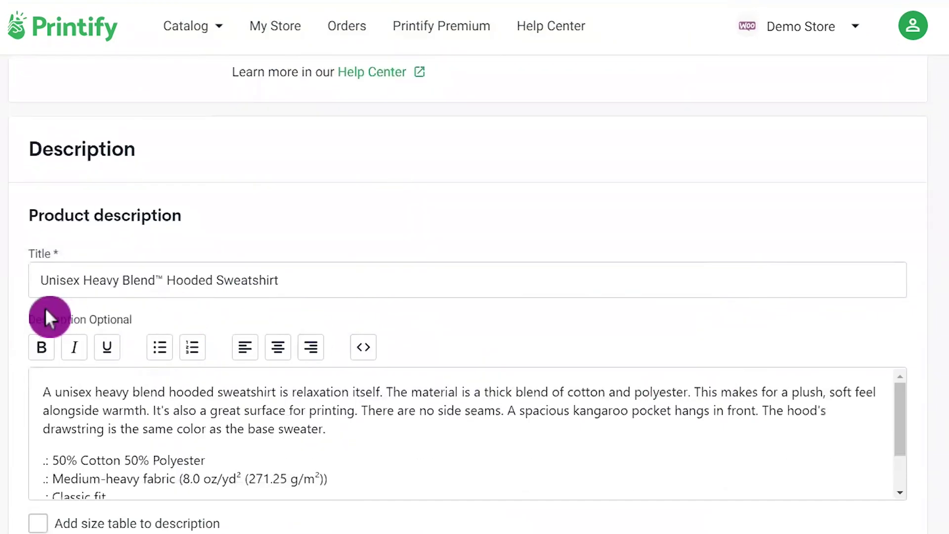
left_click(301, 281)
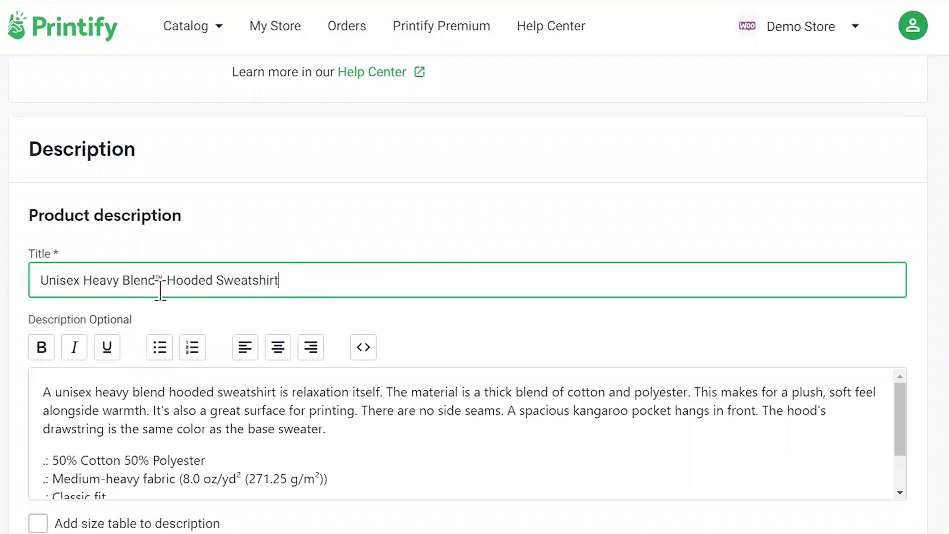
scroll(321, 445, "down", 2)
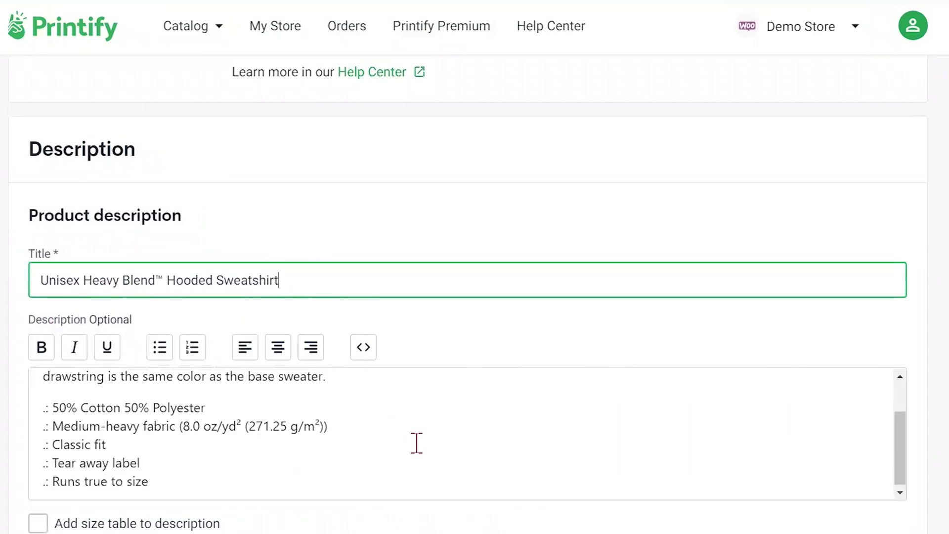
scroll(421, 452, "up", 3)
left_click(264, 475)
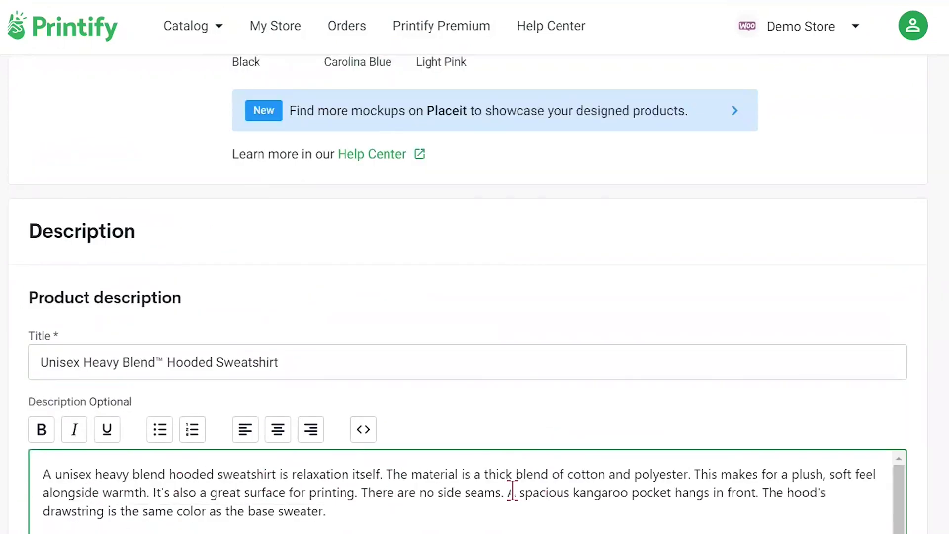
- Add the size table to the product description, using imperial units, and check the table in the text
scroll(792, 494, "down", 5)
scroll(712, 379, "down", 3)
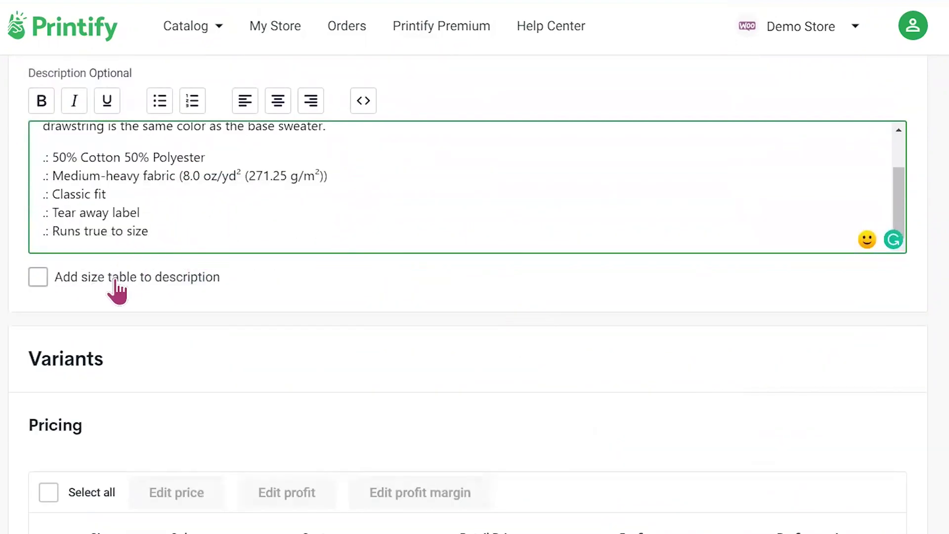
left_click(37, 280)
scroll(470, 242, "up", 5)
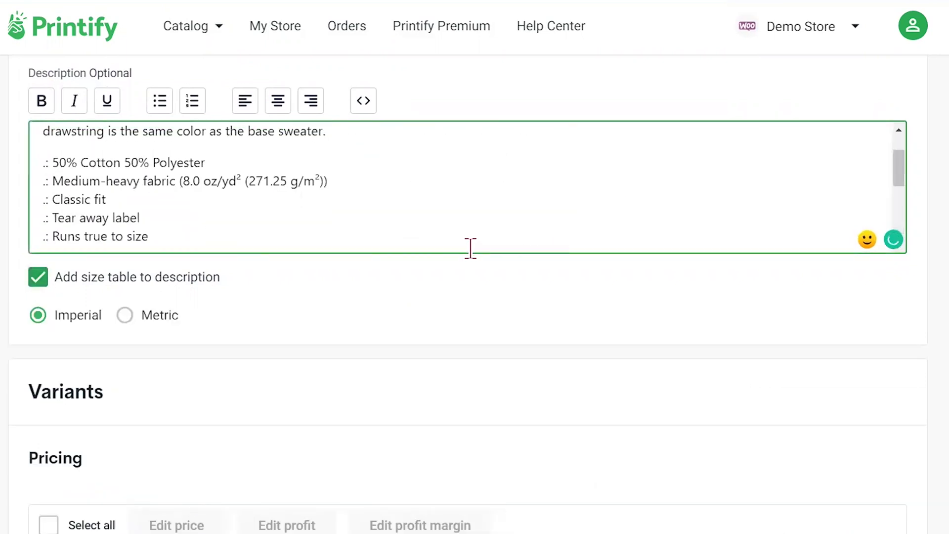
scroll(311, 218, "down", 3)
scroll(312, 217, "down", 1)
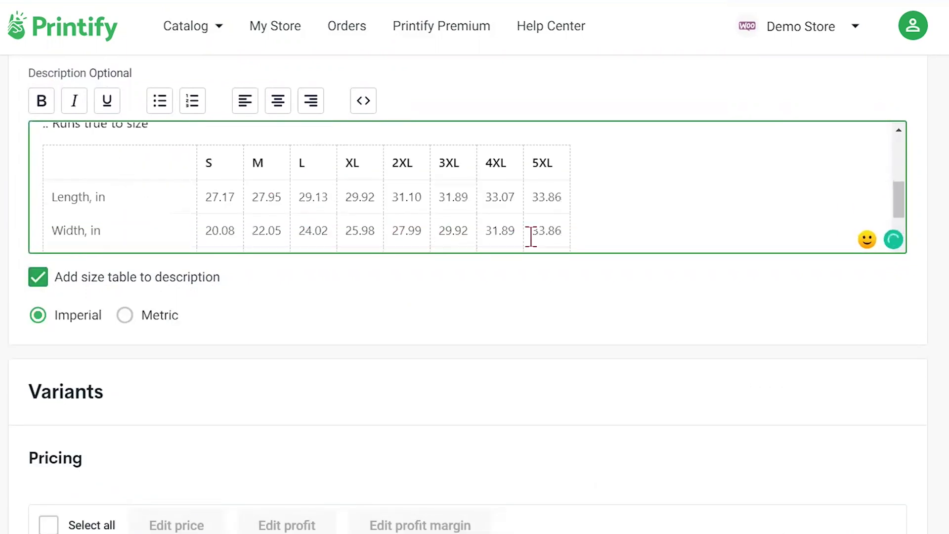
- Set the profit of the size S Carolina Blue variant to USD 19.99 in the pricing table
scroll(647, 358, "down", 5)
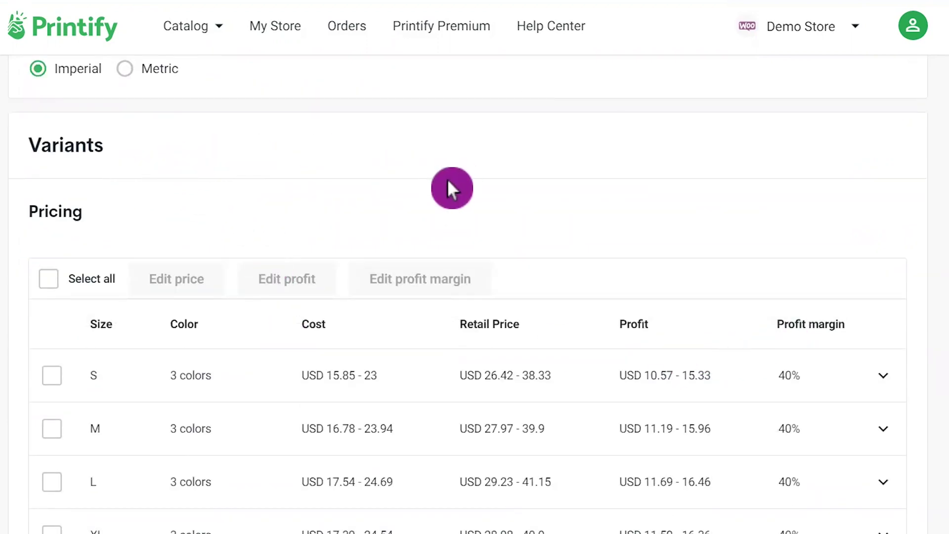
scroll(452, 198, "down", 3)
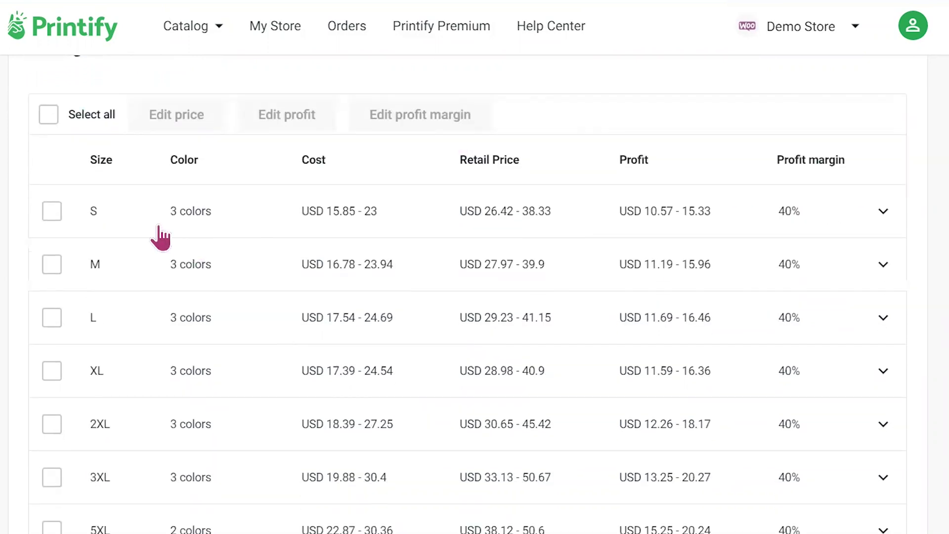
left_click(821, 185)
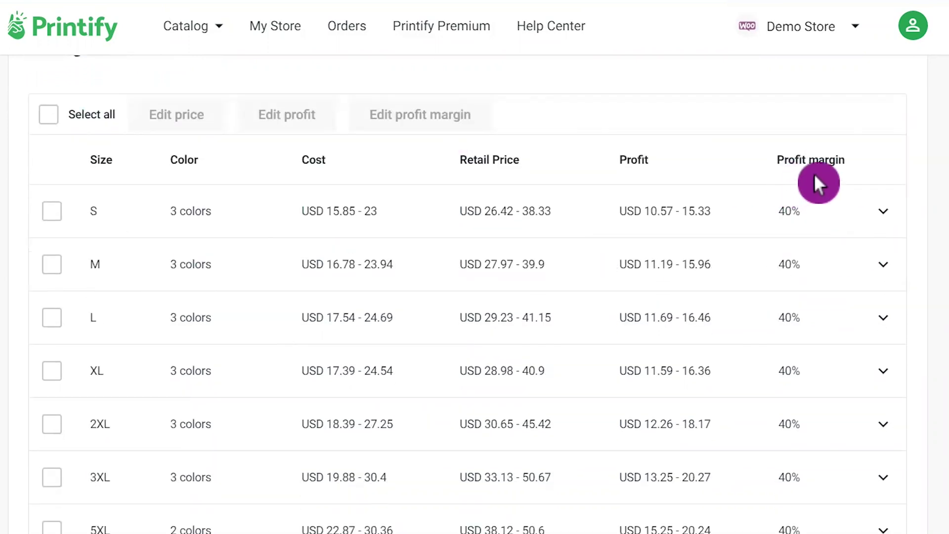
left_click(636, 182)
left_click(509, 178)
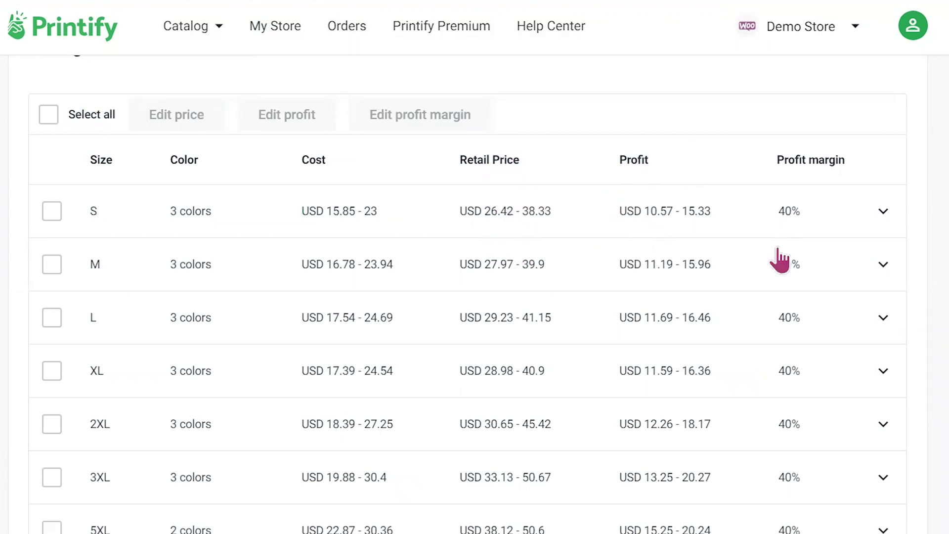
left_click(883, 214)
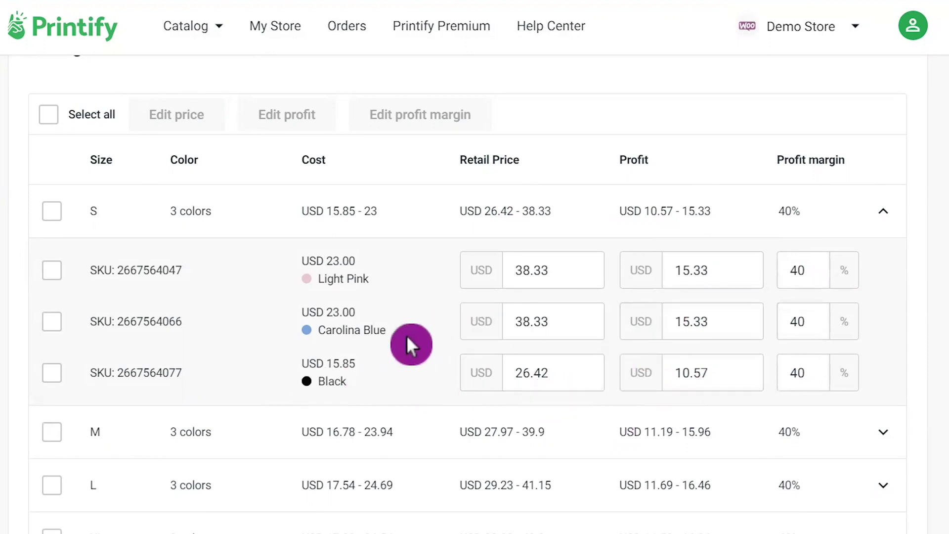
left_click_drag(682, 322, 687, 322)
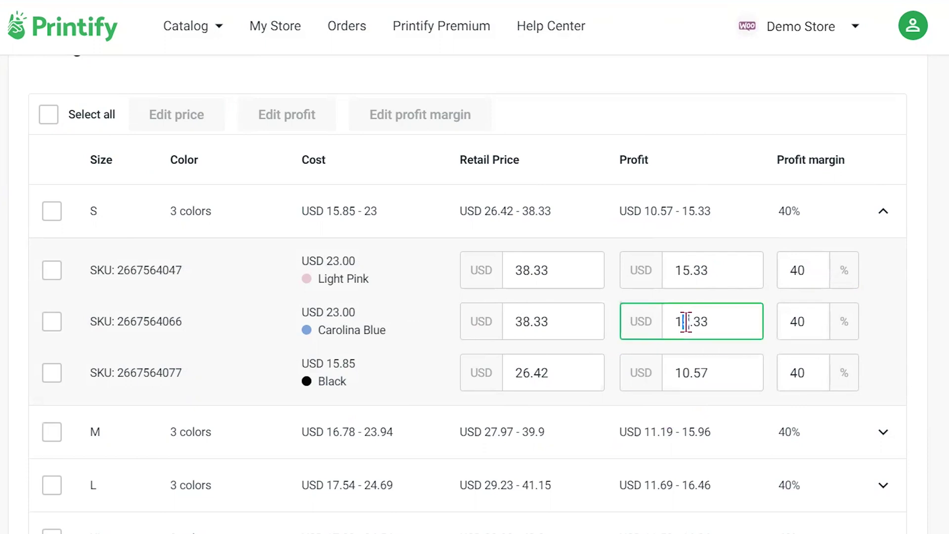
type("8")
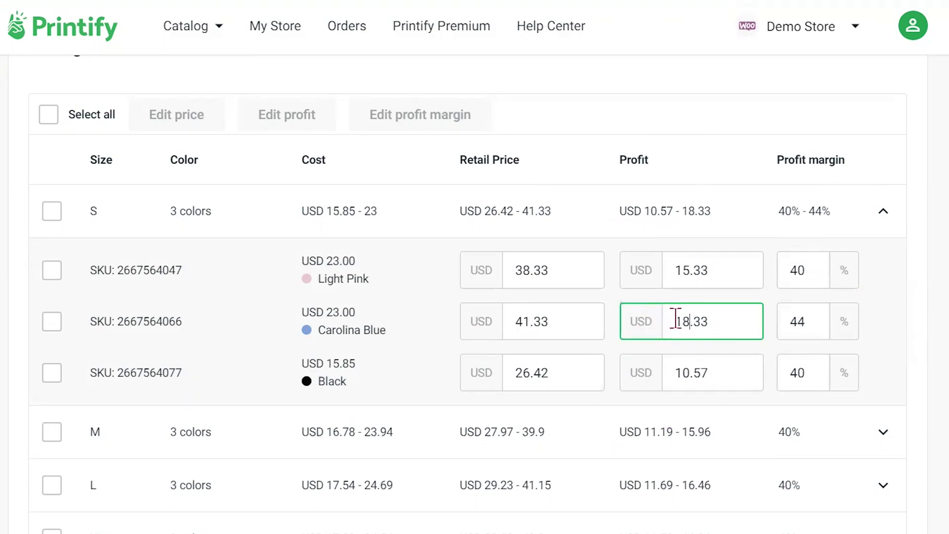
left_click_drag(682, 322, 703, 327)
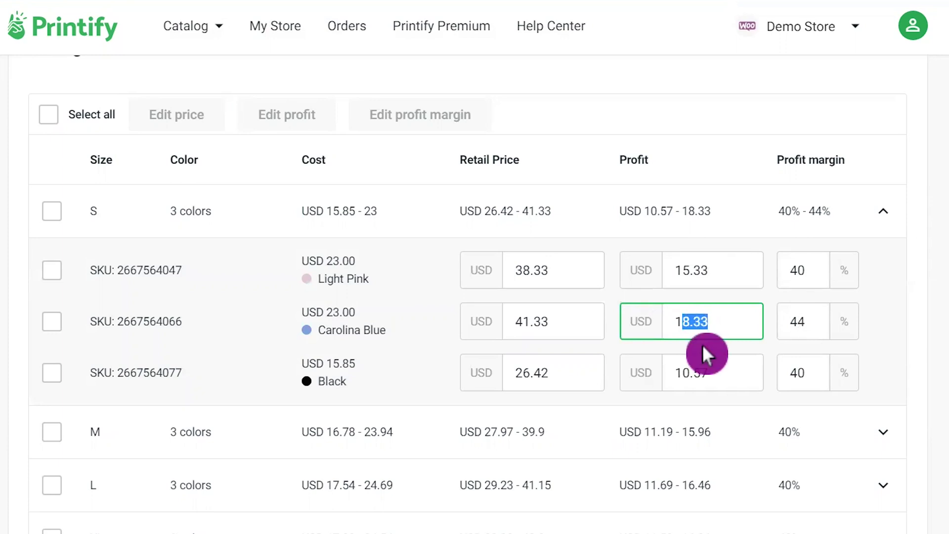
type("9.99")
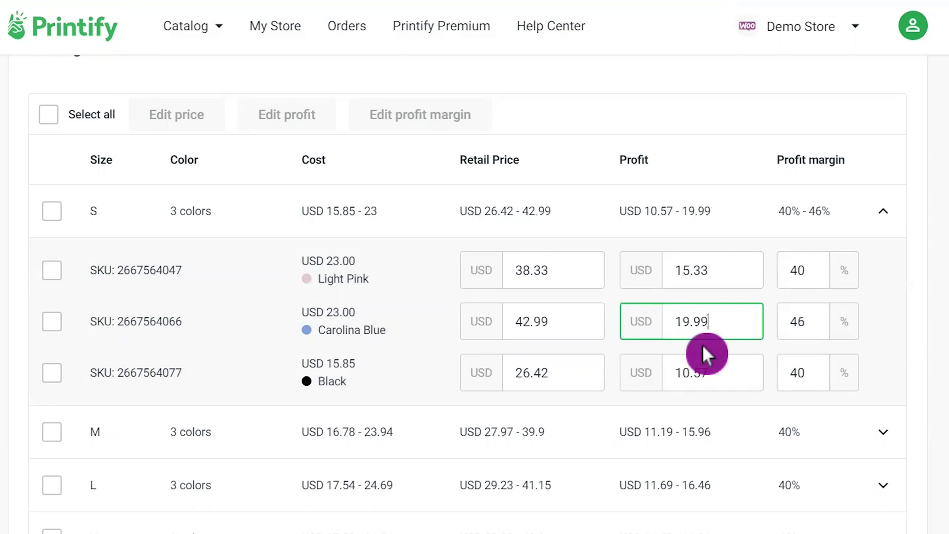
left_click(872, 321)
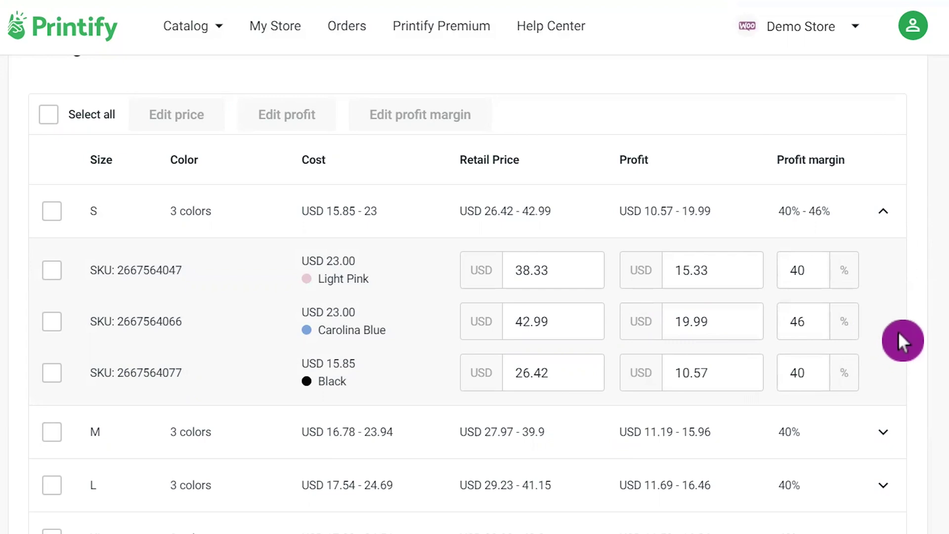
- Enable publishing the product to the WooCommerce store and publish the hoodie
scroll(899, 334, "down", 5)
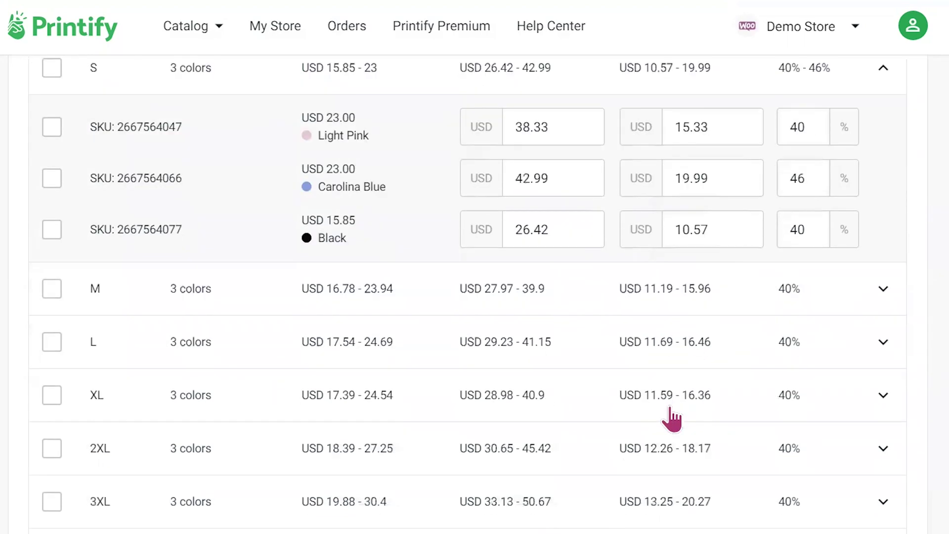
scroll(841, 430, "down", 5)
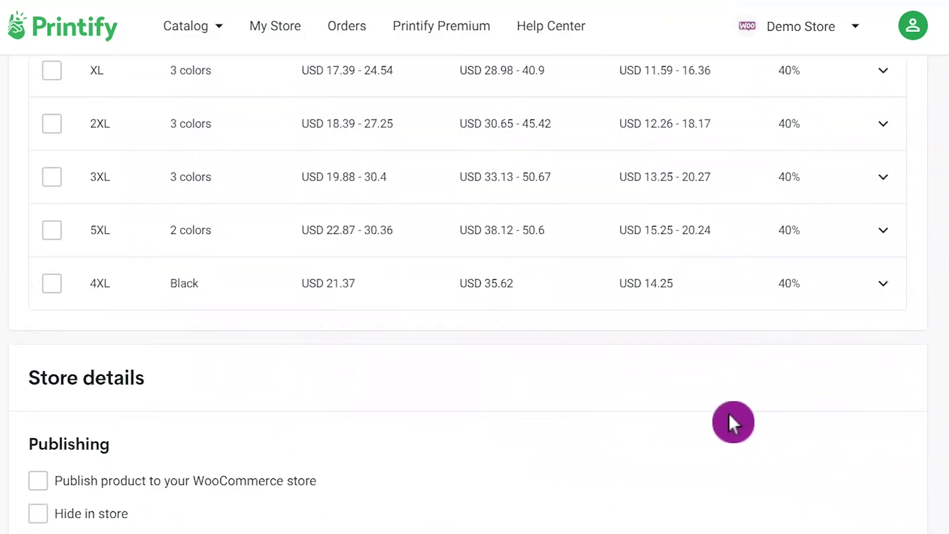
left_click(39, 480)
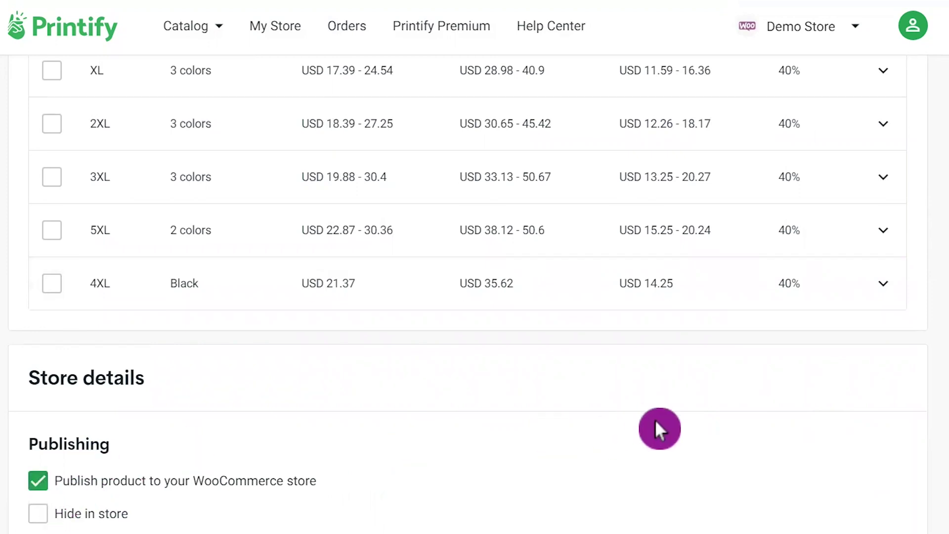
scroll(655, 420, "down", 4)
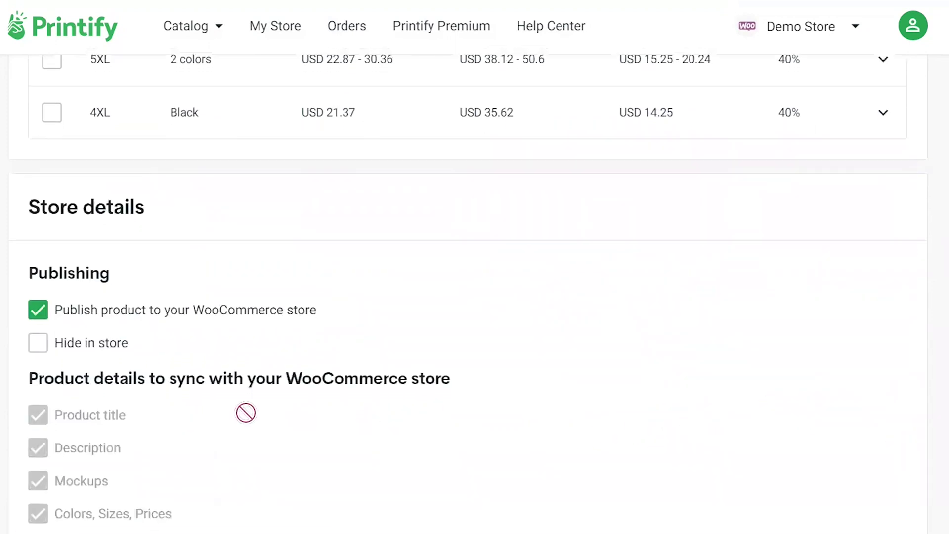
left_click(133, 434)
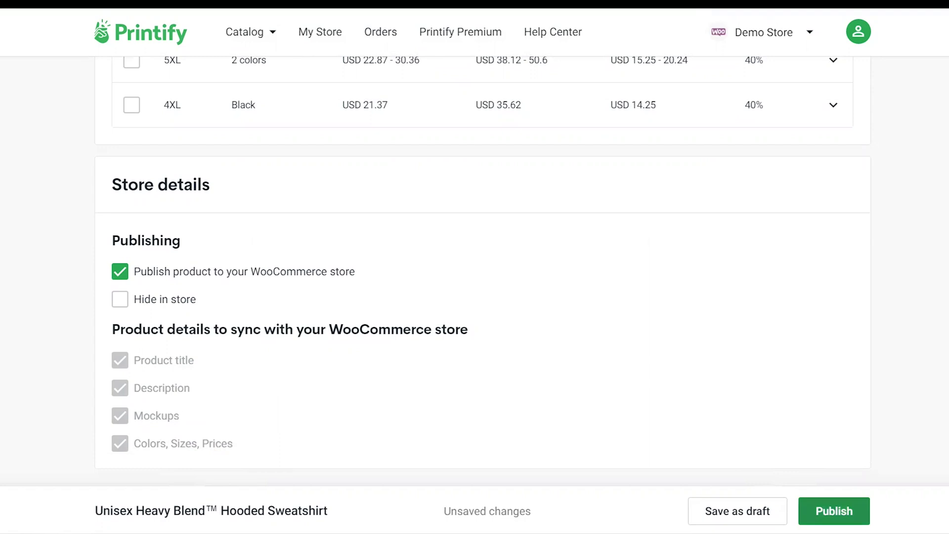
left_click(836, 512)
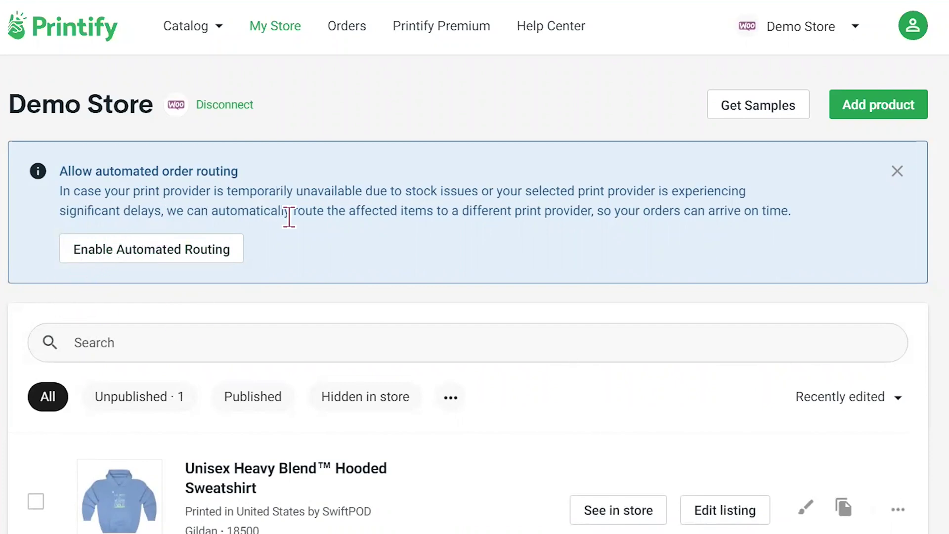
- Enable automated order routing with orders replaced automatically, and save the store preferences
left_click(163, 257)
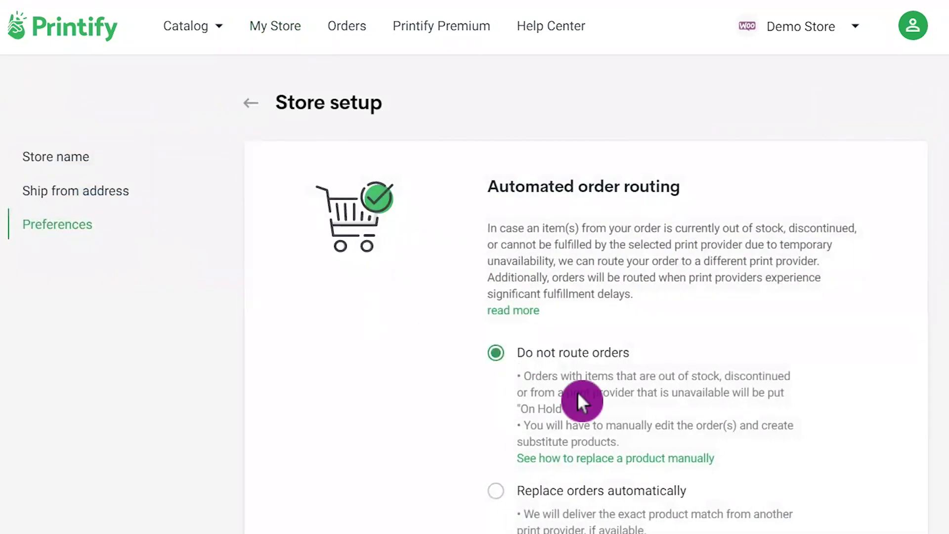
left_click(497, 493)
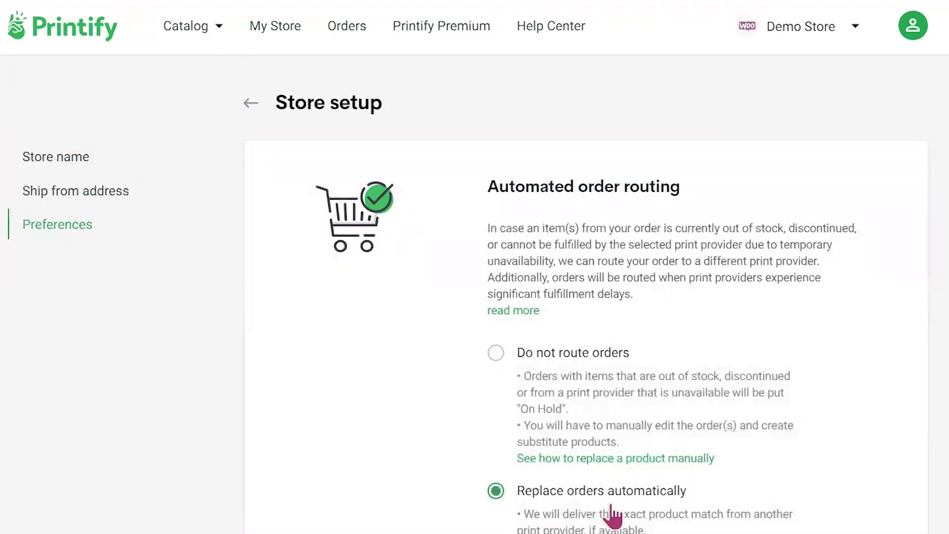
scroll(823, 532, "down", 6)
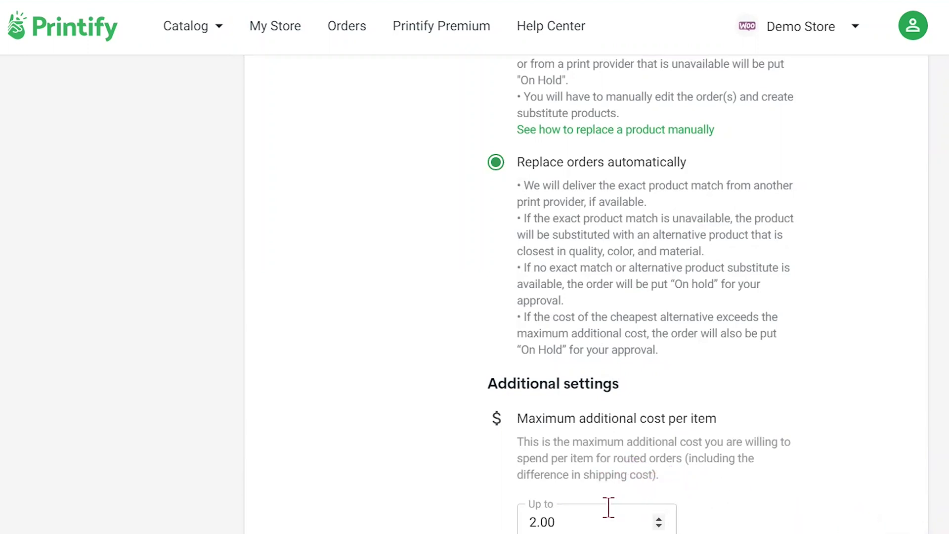
scroll(641, 291, "down", 10)
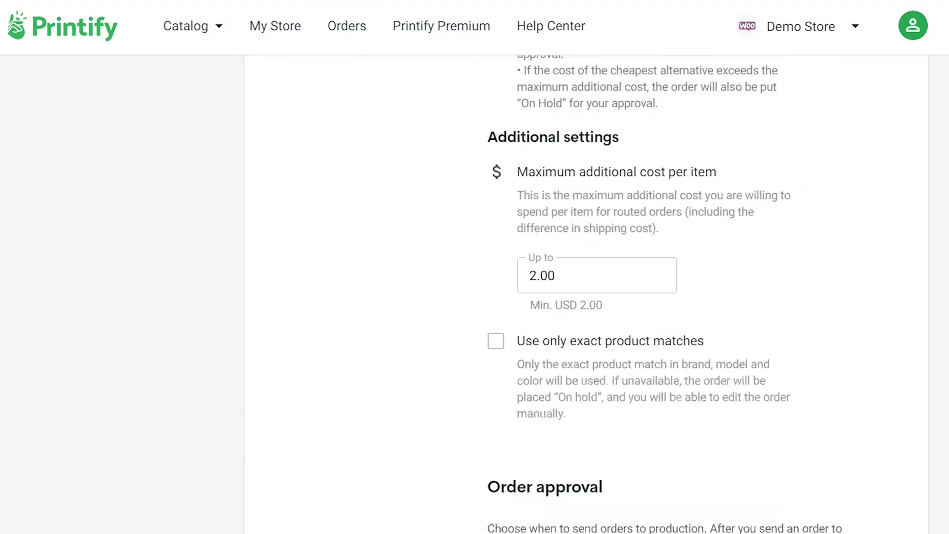
scroll(641, 292, "down", 10)
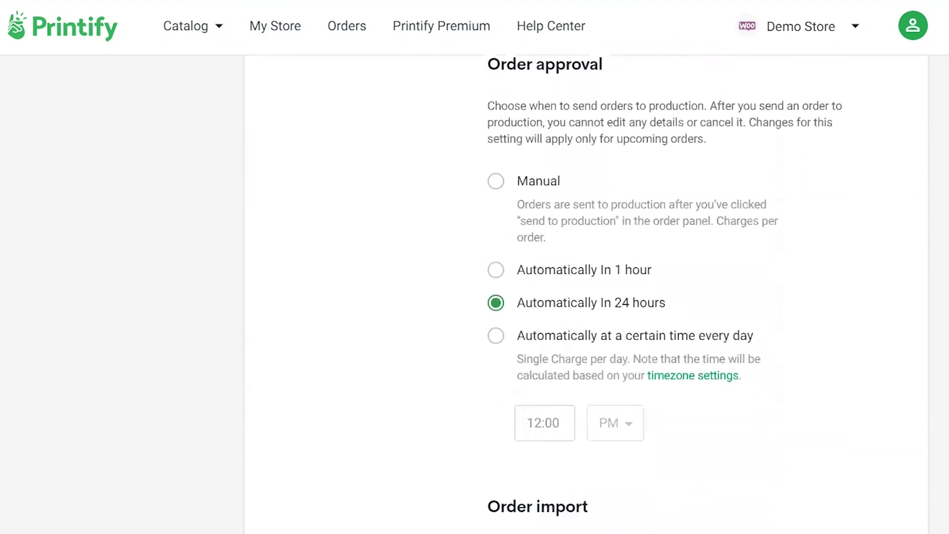
scroll(641, 291, "down", 11)
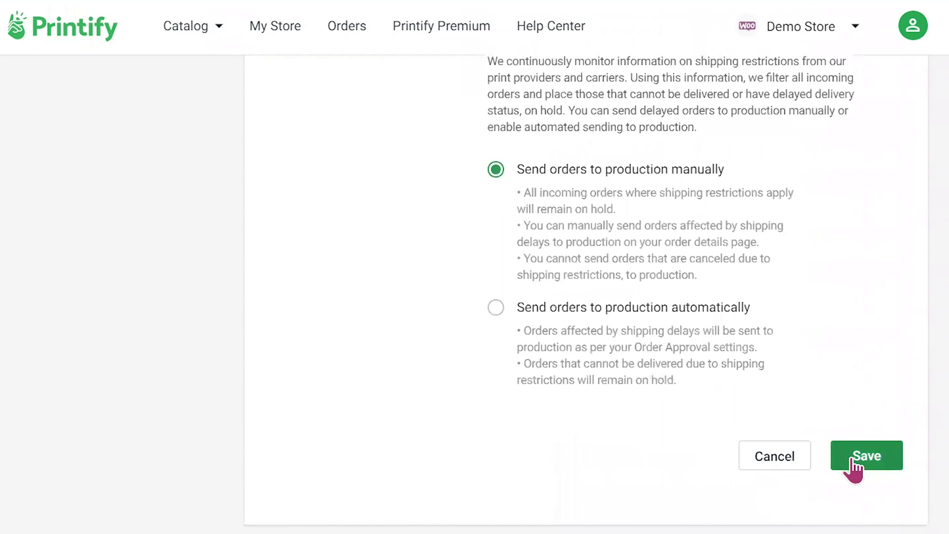
left_click(855, 458)
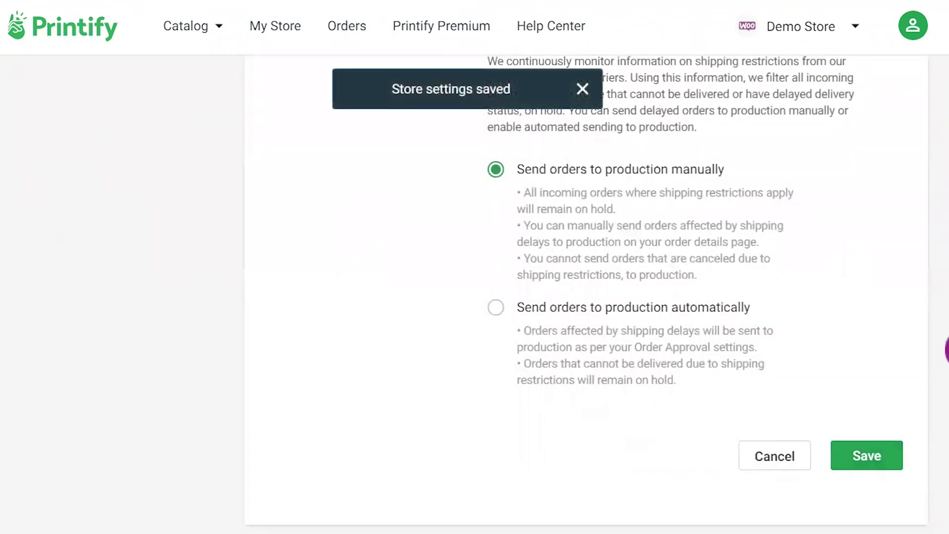
scroll(586, 297, "up", 2)
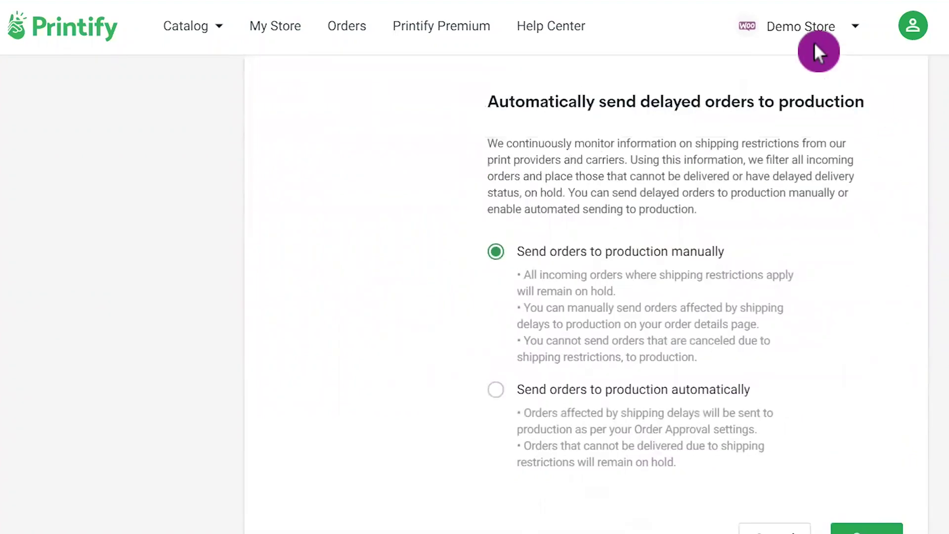
- Switch to the WooCommerce shop page and open the product page of the published Unisex Heavy Blend Hooded Sweatshirt
left_click(272, 27)
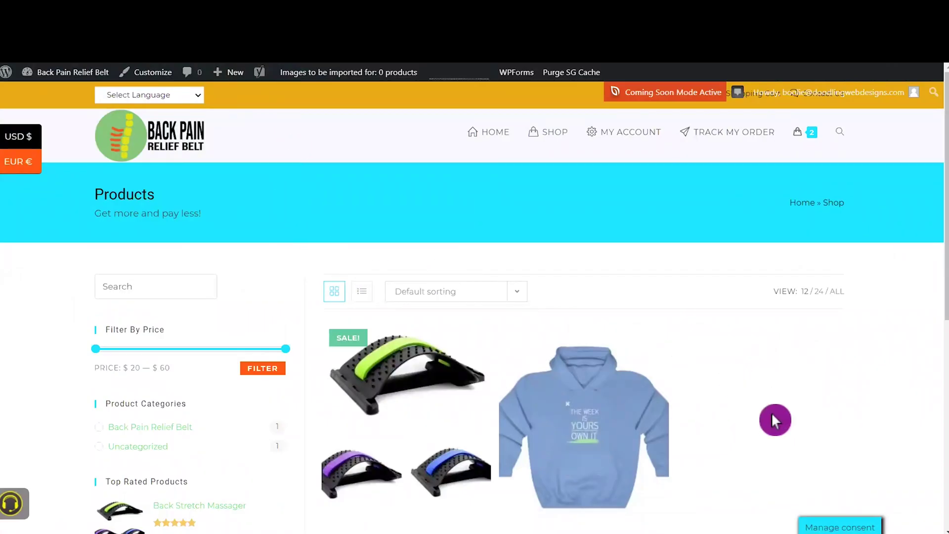
scroll(772, 424, "down", 3)
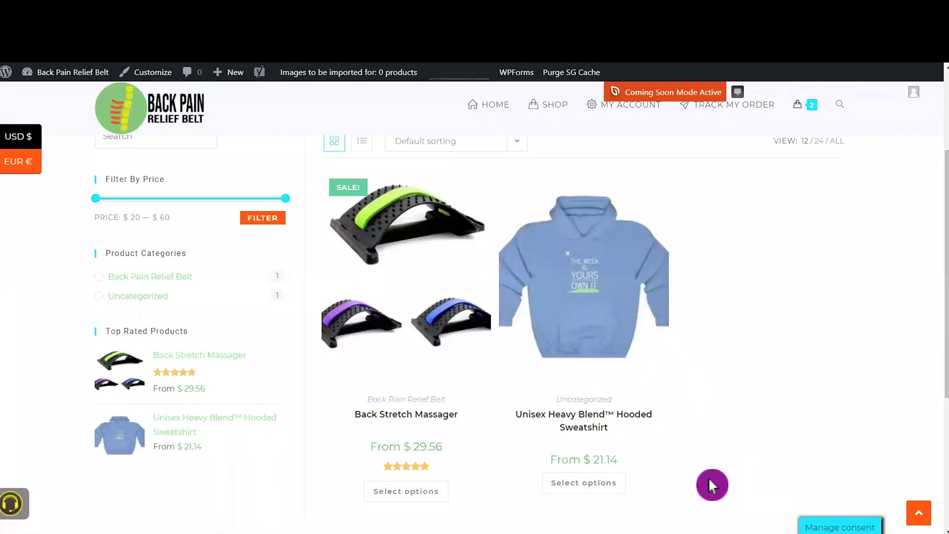
mouse_move(578, 292)
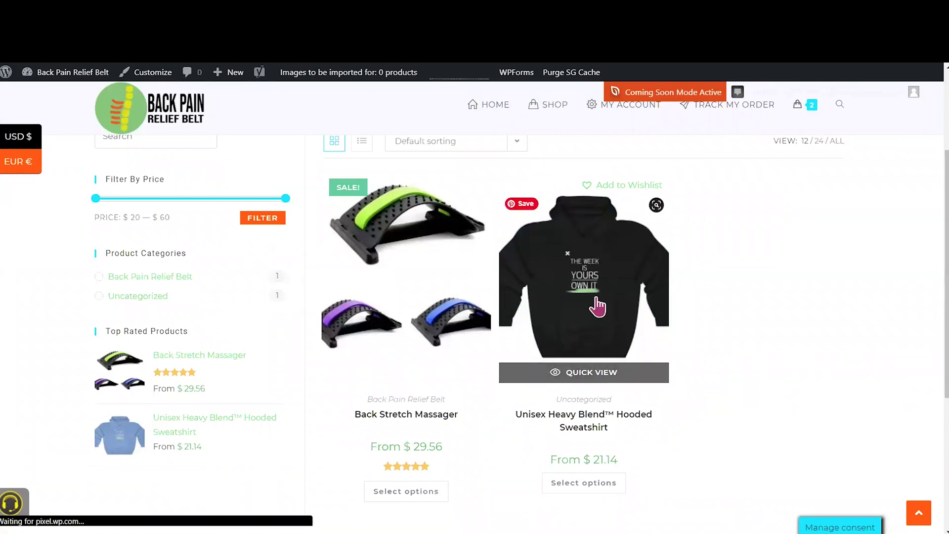
left_click(597, 306)
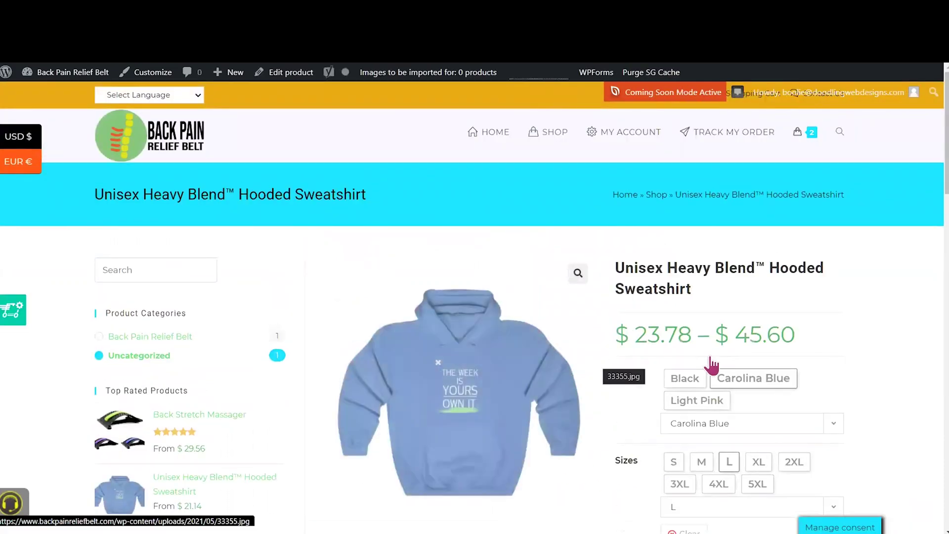
- Review the hoodie's price range, color and size options, bulk deal table and description with its size table
scroll(893, 393, "down", 3)
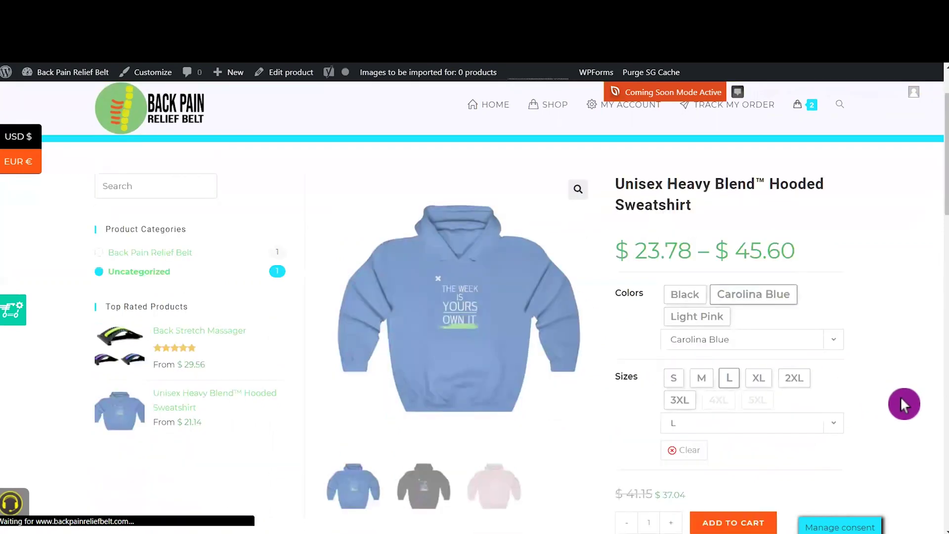
scroll(868, 259, "up", 3)
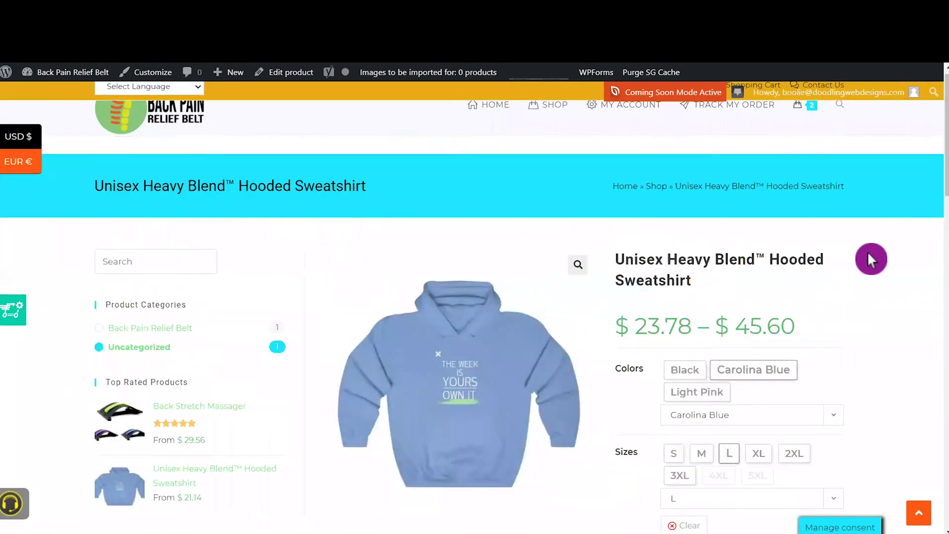
scroll(873, 388, "down", 10)
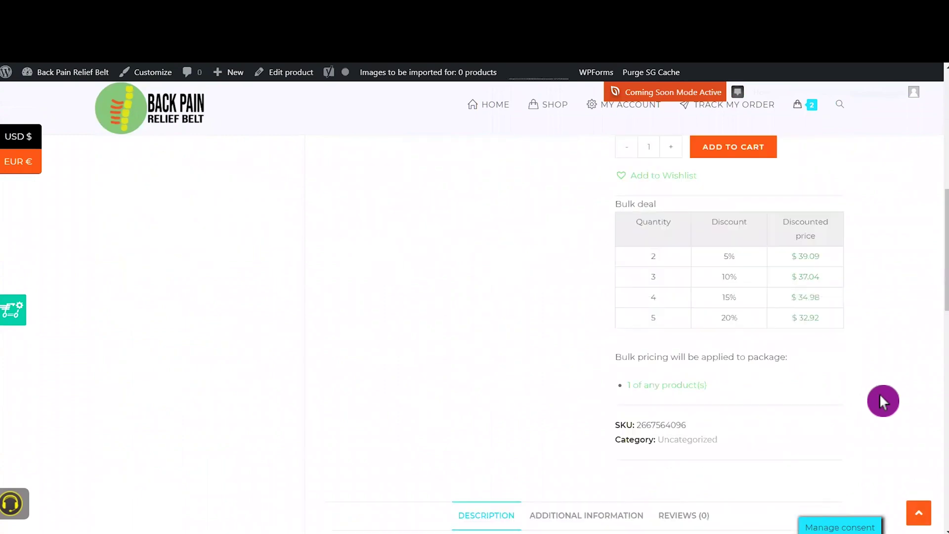
scroll(883, 401, "down", 4)
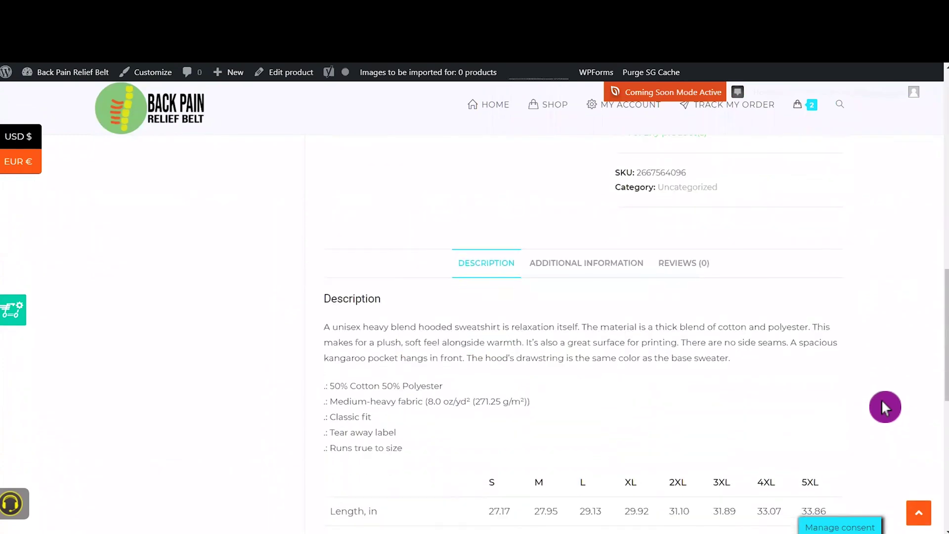
scroll(882, 403, "down", 2)
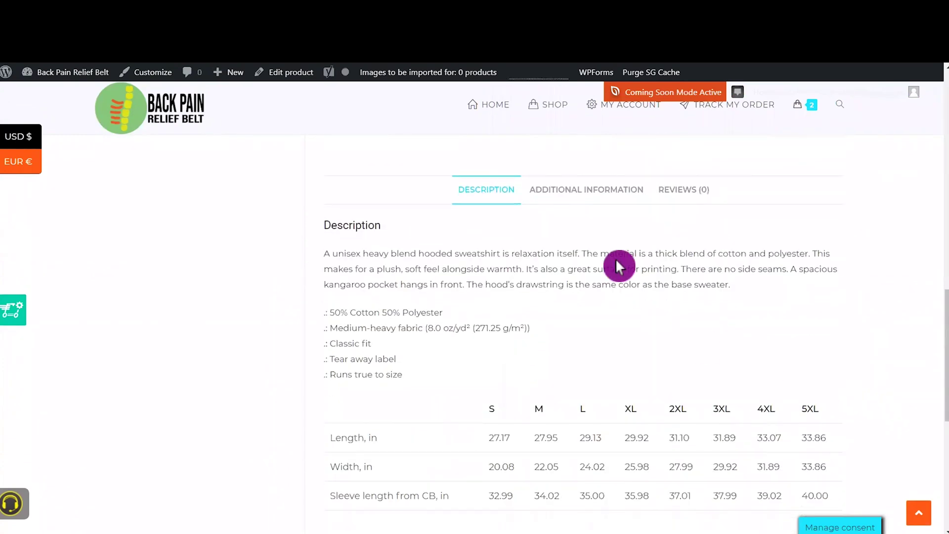
- Check the hoodie's additional information and reviews, and look over the whole product page once more
left_click(608, 190)
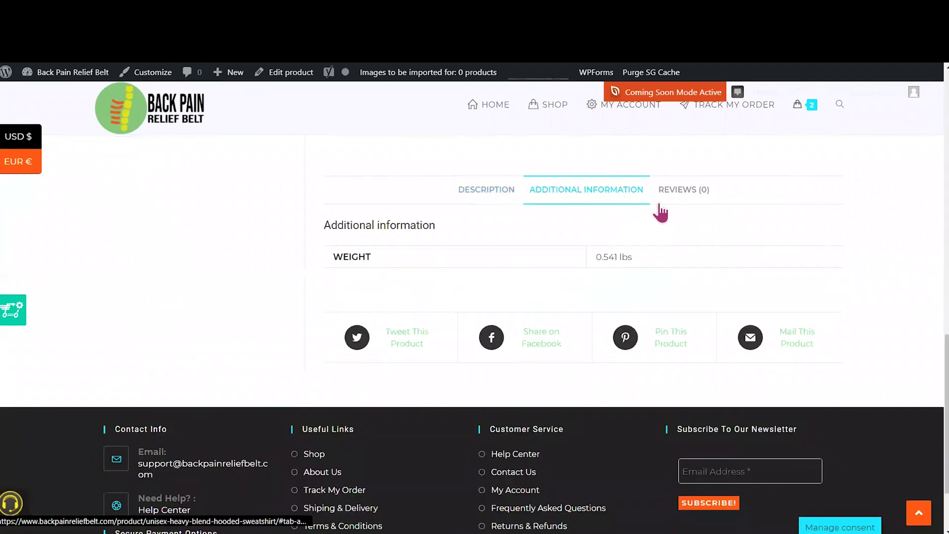
left_click(686, 195)
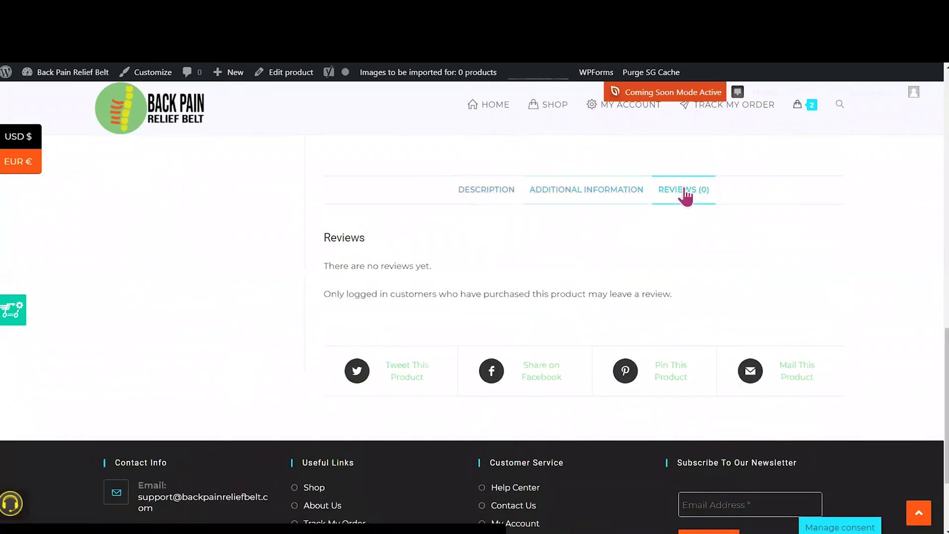
left_click(483, 193)
scroll(743, 338, "down", 5)
scroll(745, 337, "up", 15)
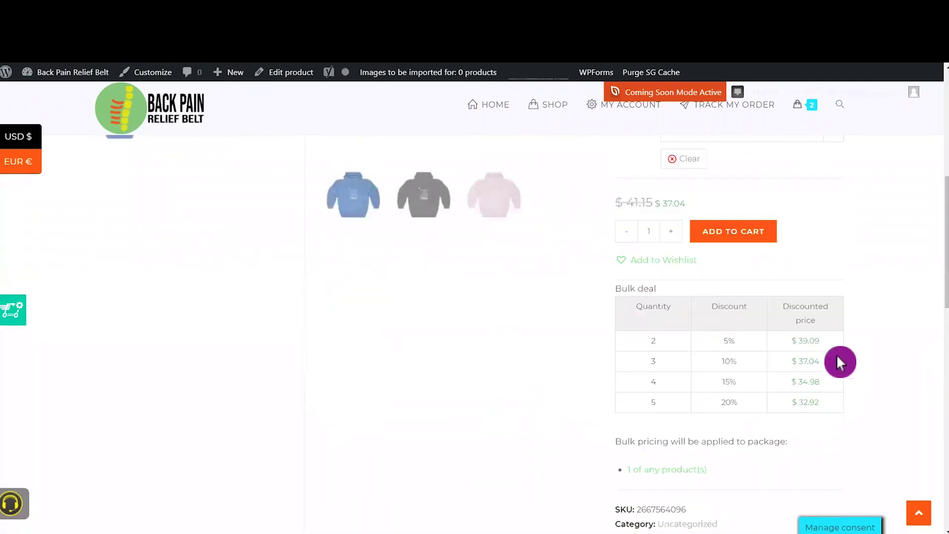
scroll(856, 372, "down", 3)
scroll(855, 373, "up", 4)
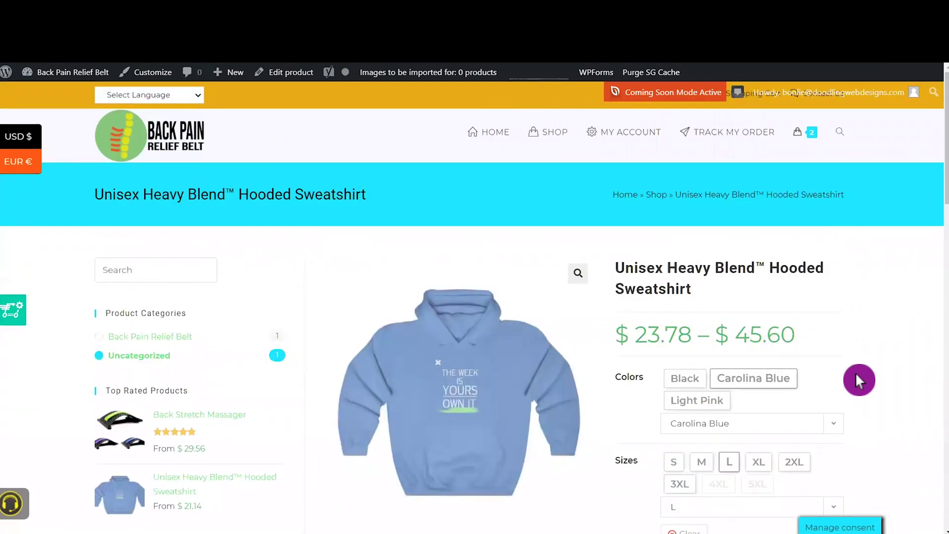
scroll(856, 373, "down", 2)
scroll(856, 375, "up", 2)
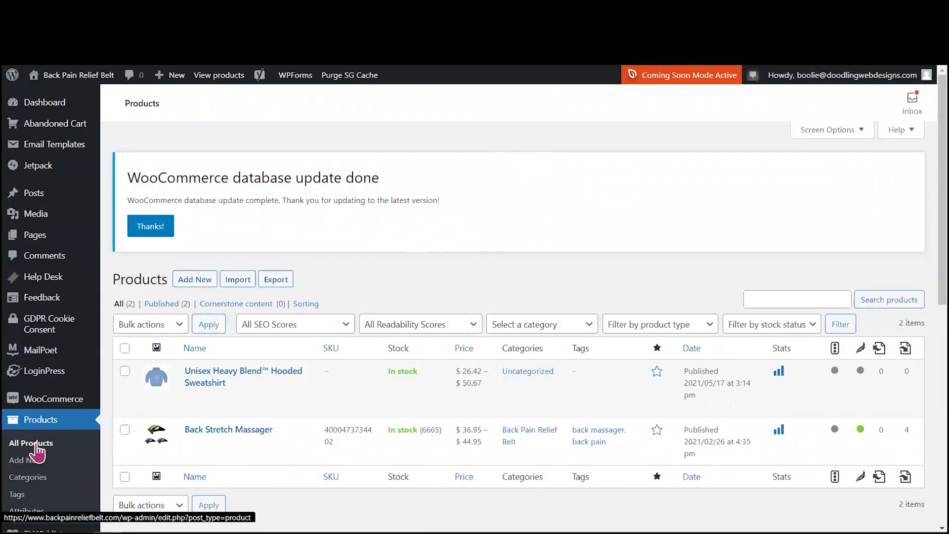
- Open the hoodie for editing in the WordPress product list and replace its Uncategorized category with a new category named Hoodies
mouse_move(240, 383)
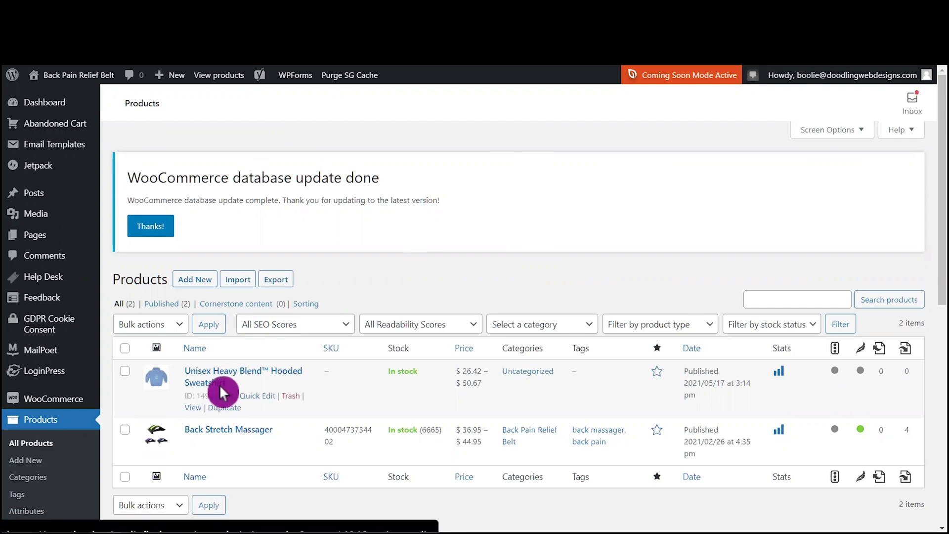
left_click(237, 382)
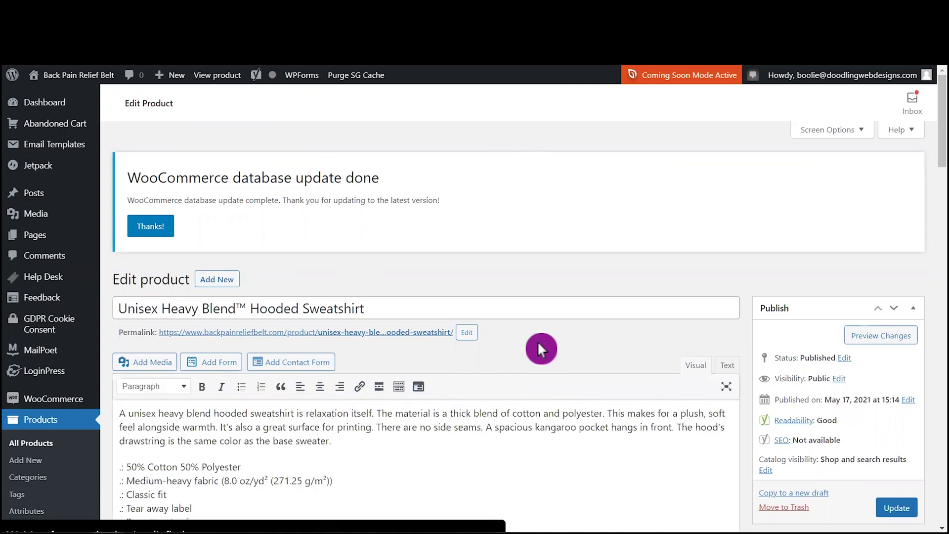
scroll(549, 358, "down", 3)
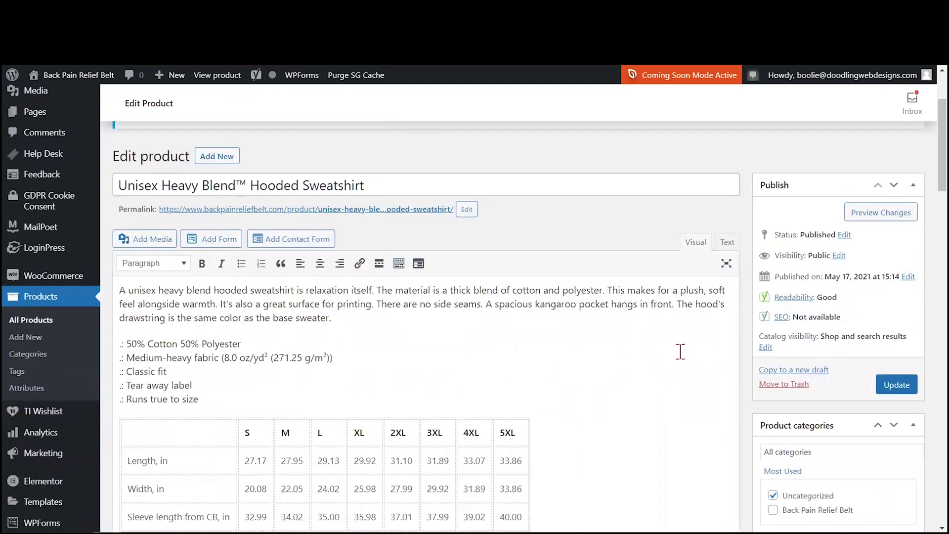
scroll(909, 461, "down", 3)
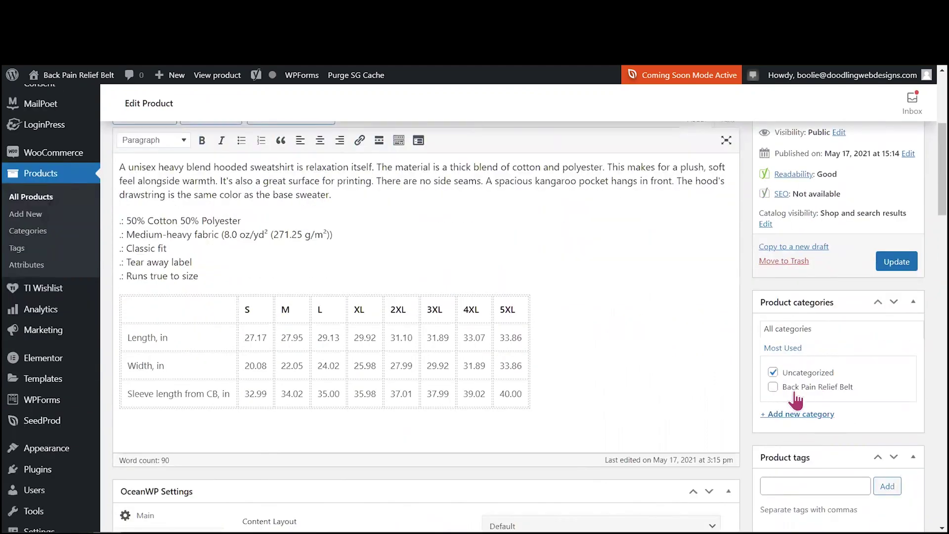
left_click(773, 372)
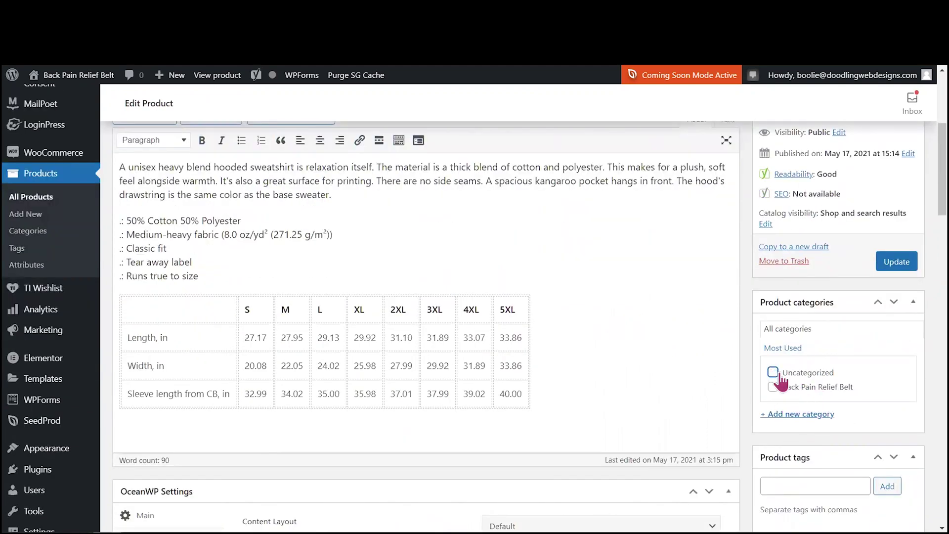
left_click(800, 417)
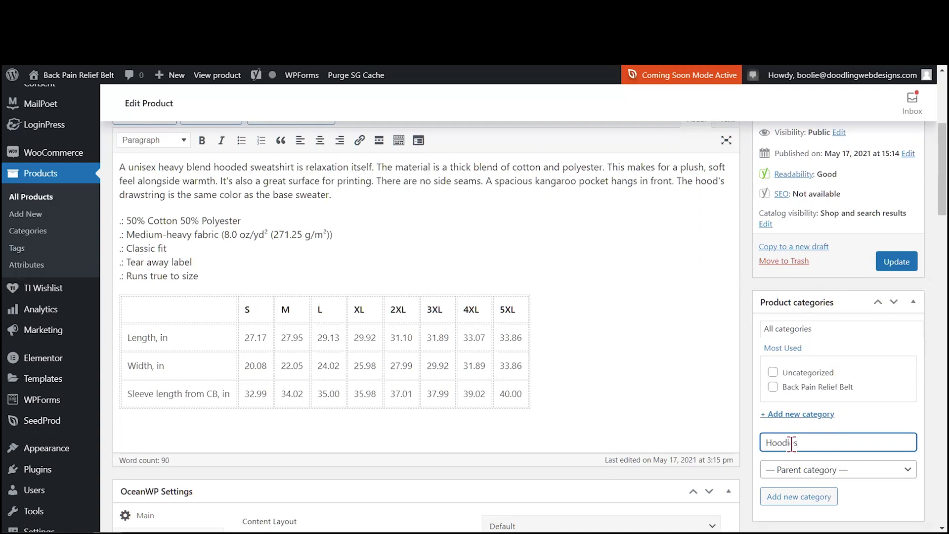
left_click(795, 497)
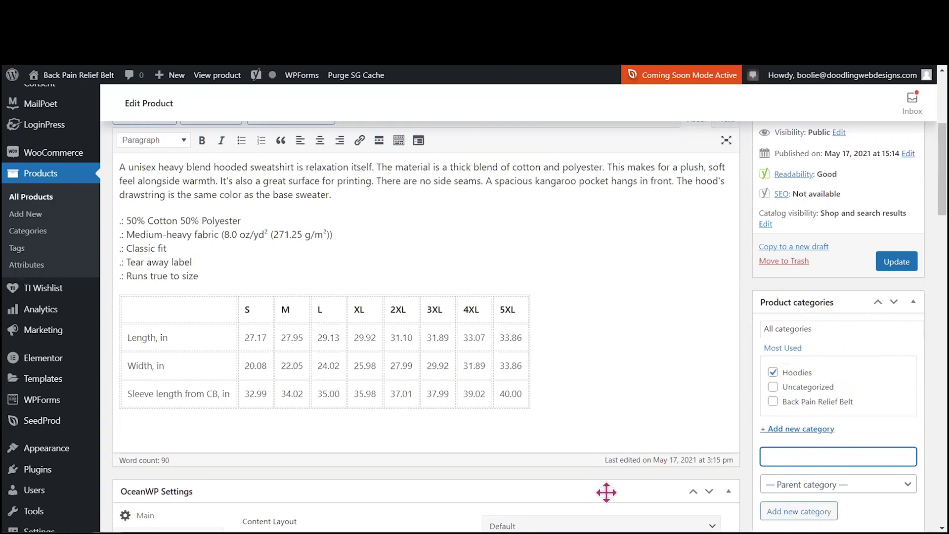
scroll(604, 369, "down", 2)
scroll(527, 232, "up", 2)
left_click_drag(223, 194, 270, 194)
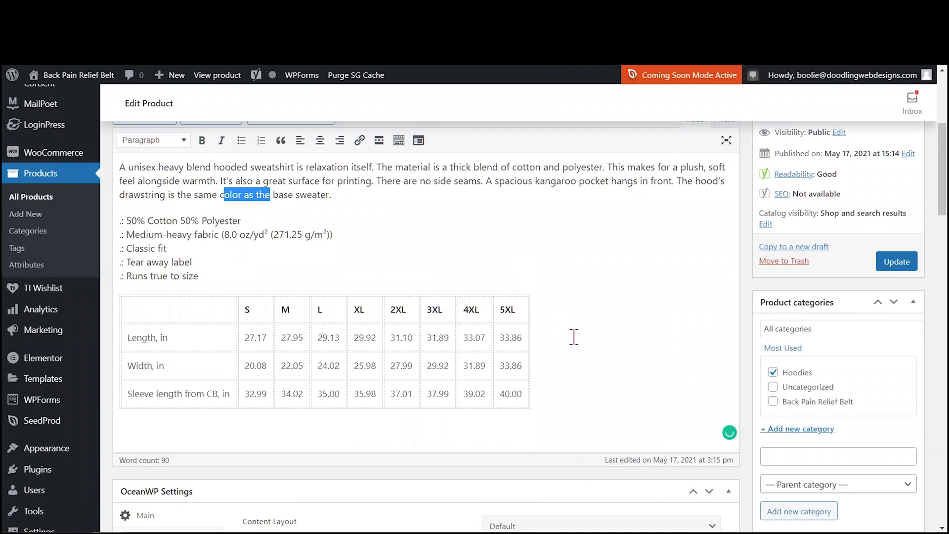
- Set the hoodie's Yoast SEO meta description to "Add somthing here for SEO." and check it in the Google preview
scroll(574, 335, "down", 5)
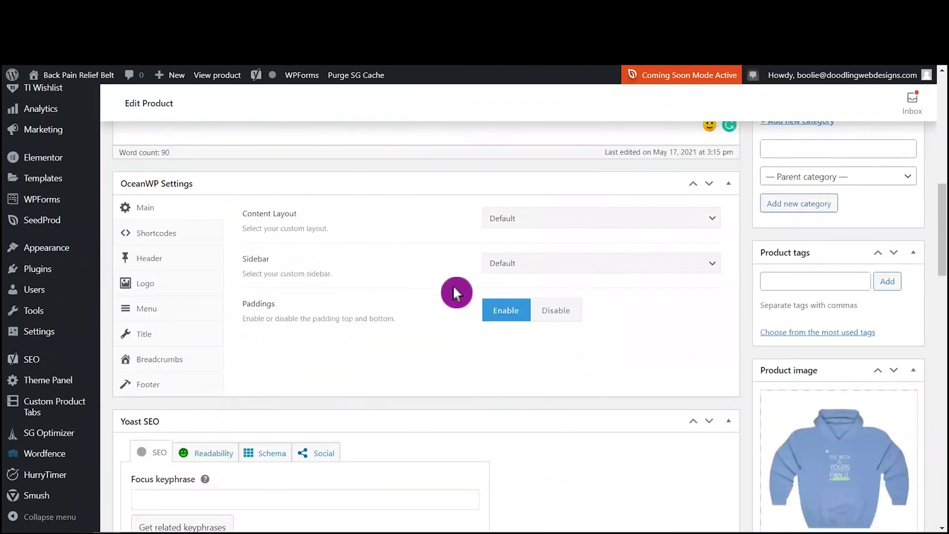
scroll(473, 363, "down", 5)
scroll(581, 373, "down", 1)
scroll(584, 371, "down", 2)
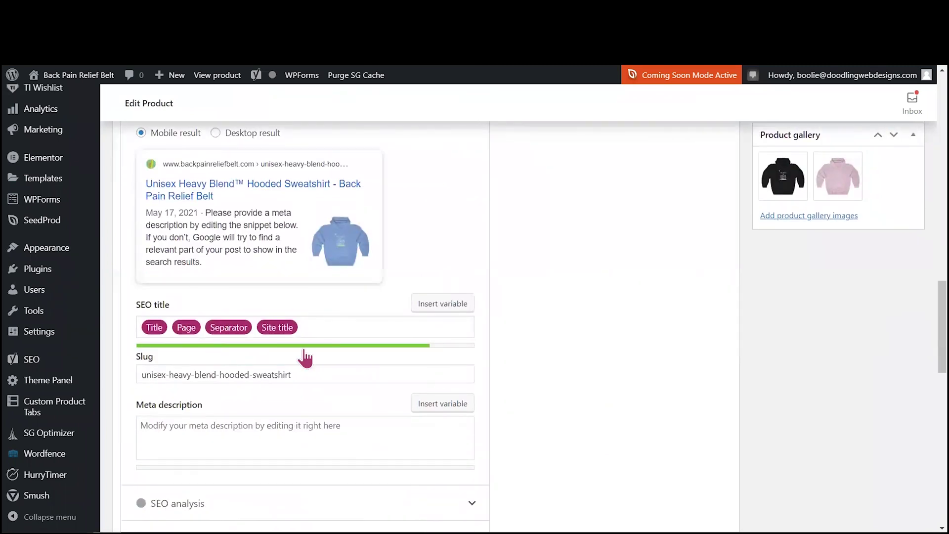
scroll(282, 418, "down", 2)
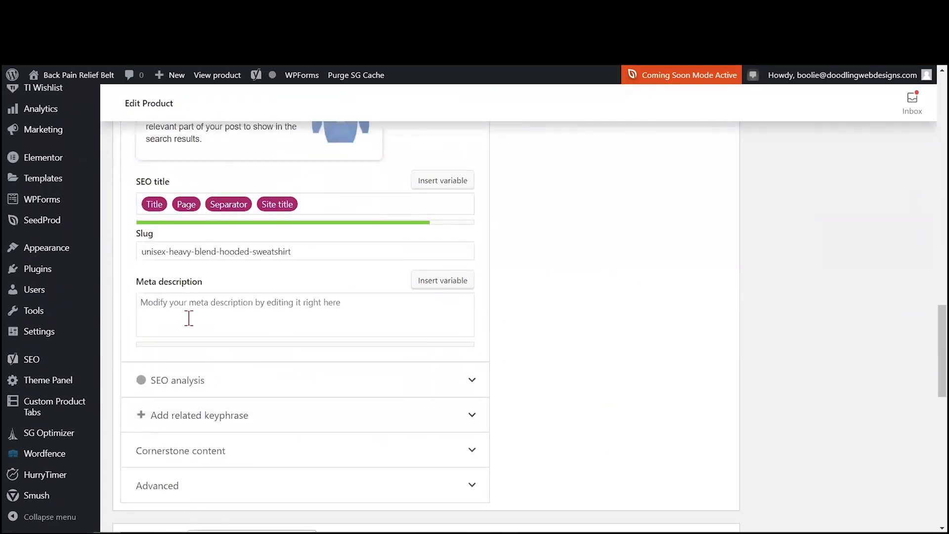
left_click(143, 306)
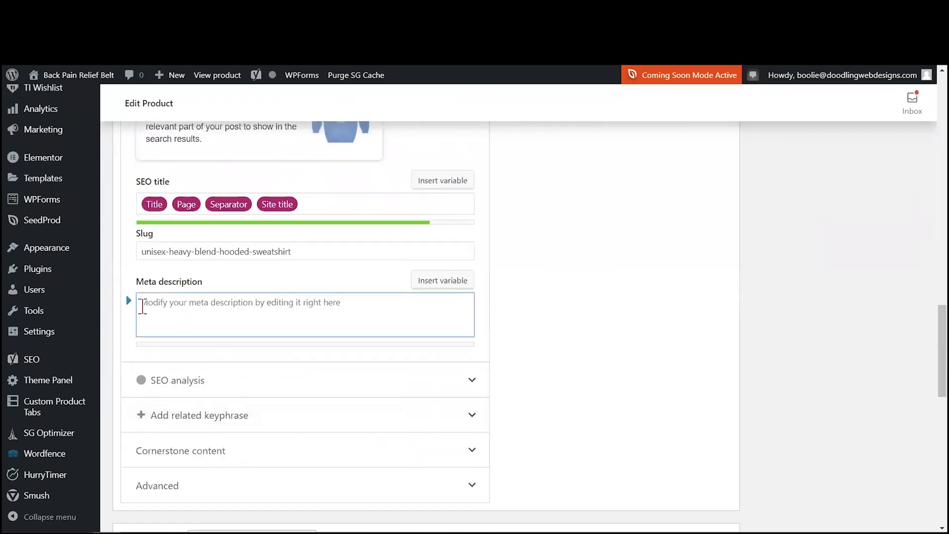
type("Yod somth")
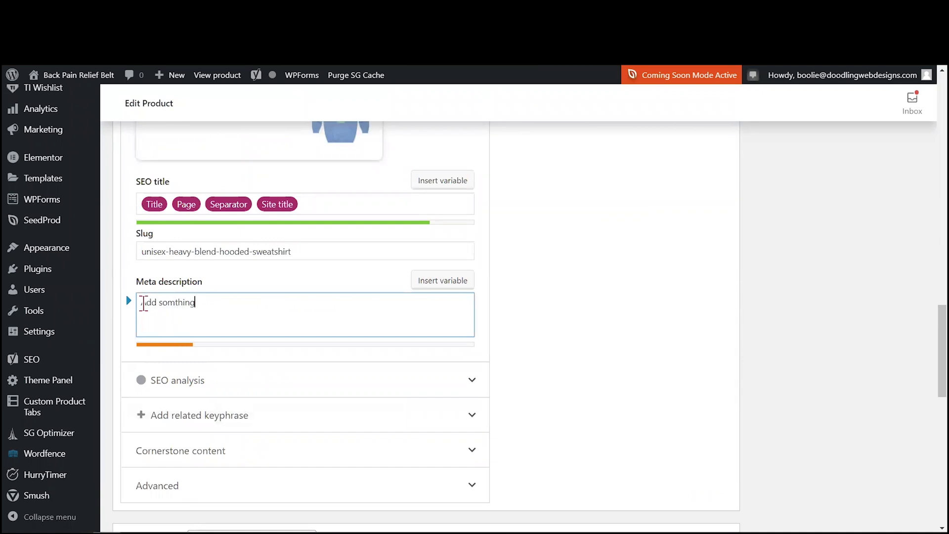
type("ing here for SEO.")
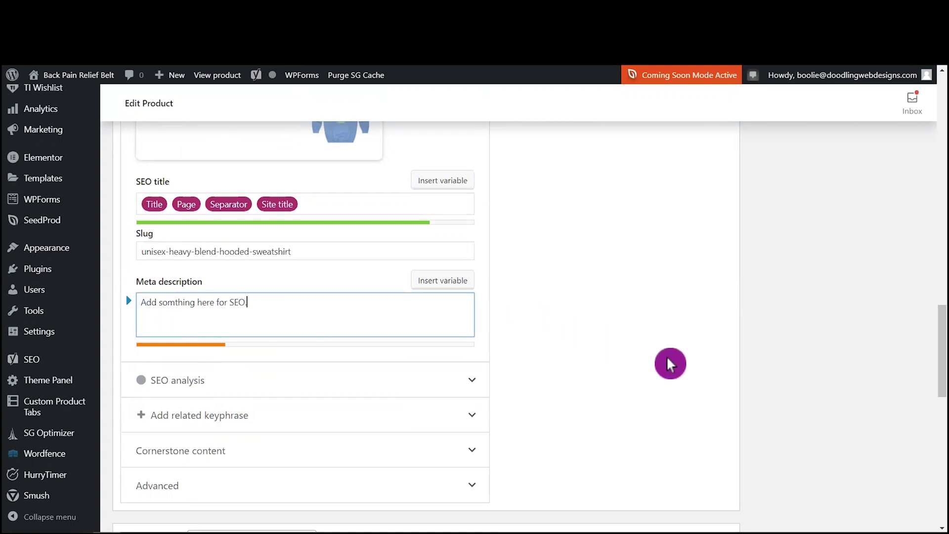
scroll(636, 347, "up", 4)
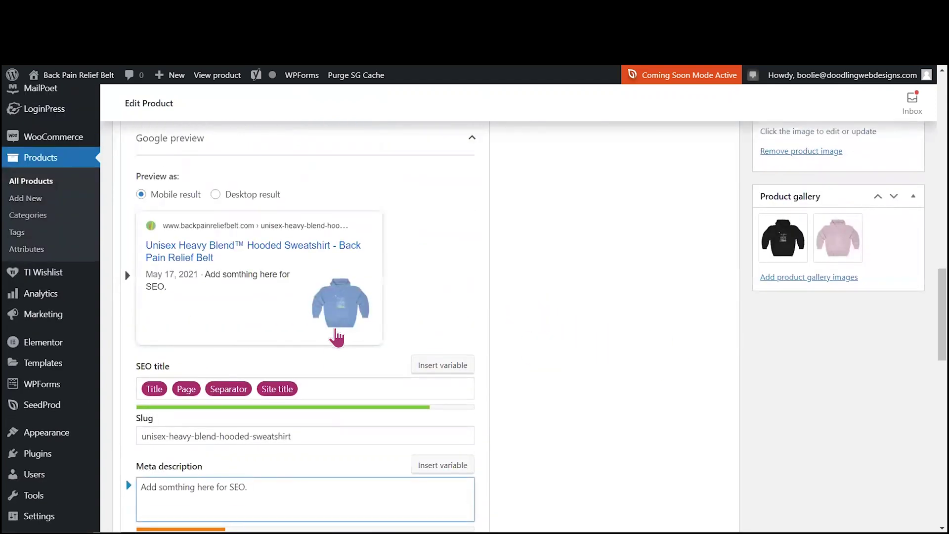
scroll(604, 387, "down", 5)
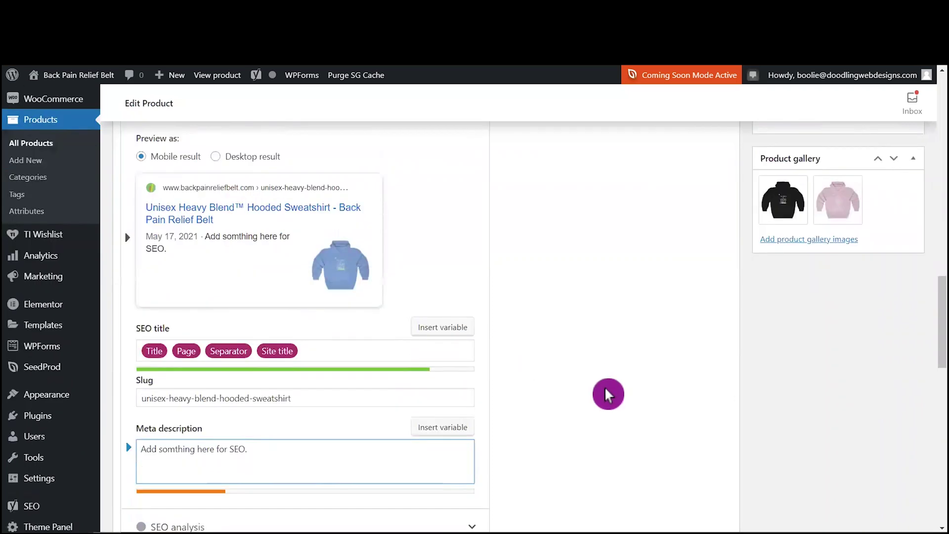
- Open the product's variations and review the price, stock, weight and shipping fields of the Light Pink, size S variation
scroll(613, 386, "up", 11)
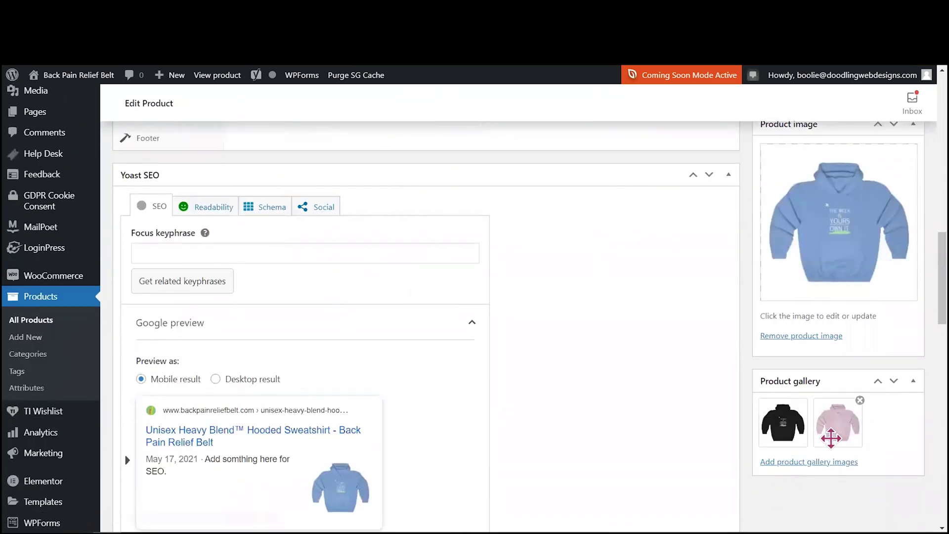
scroll(686, 443, "down", 14)
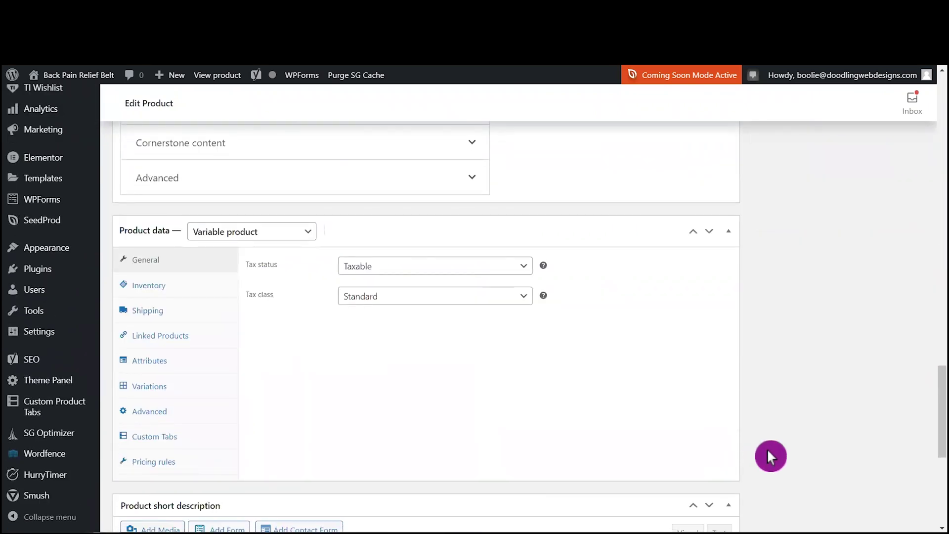
scroll(442, 410, "down", 3)
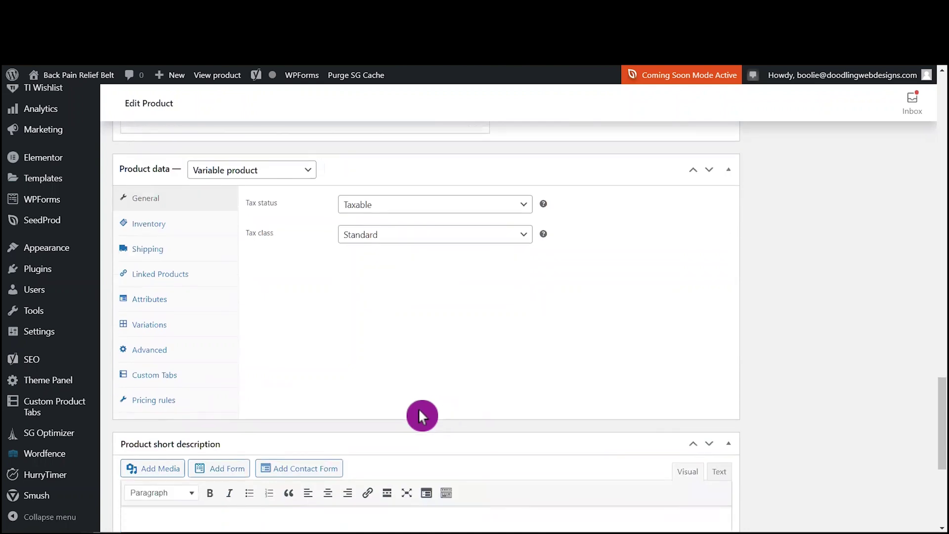
left_click(155, 267)
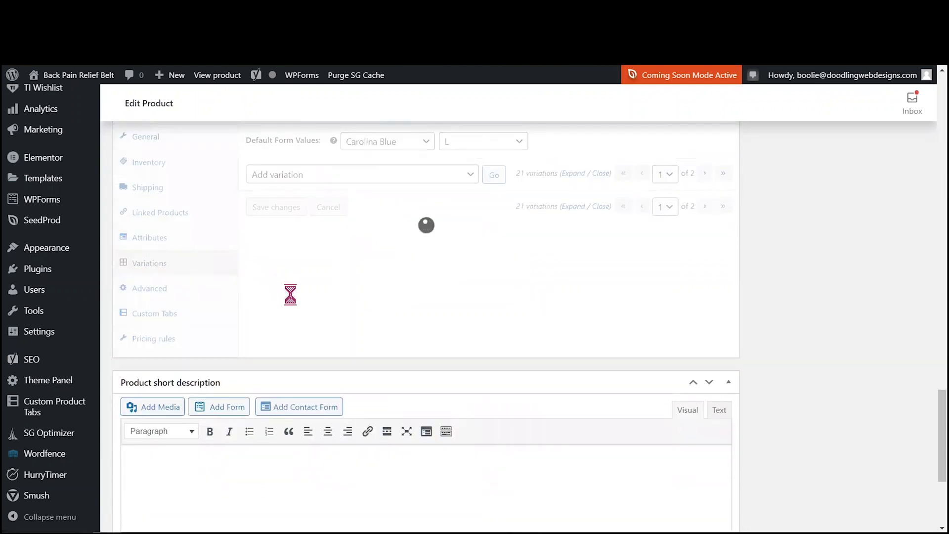
scroll(432, 370, "up", 1)
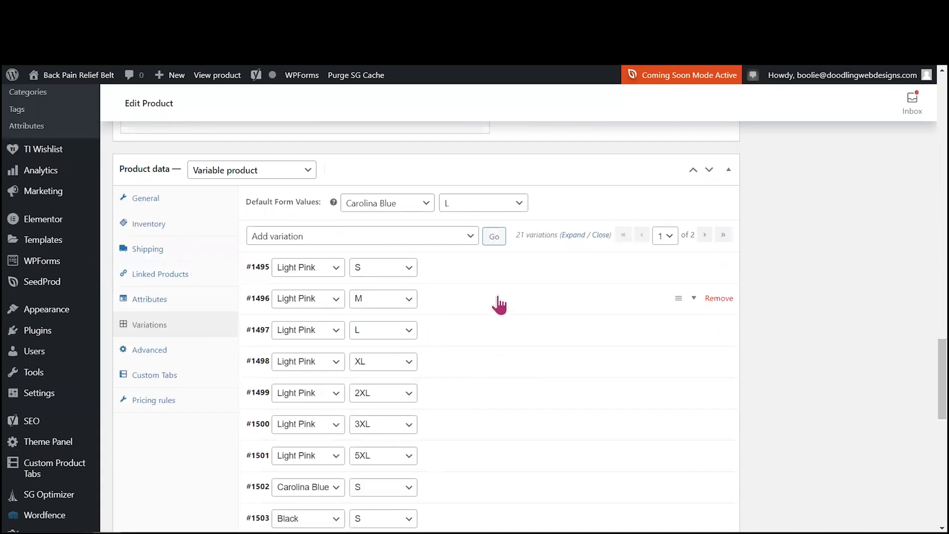
left_click(509, 278)
left_click(415, 404)
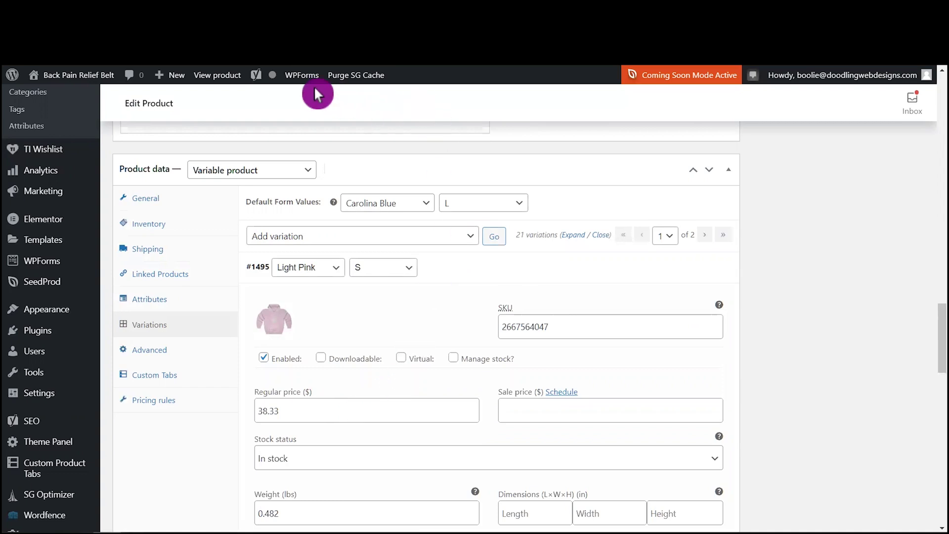
left_click(374, 381)
left_click(341, 432)
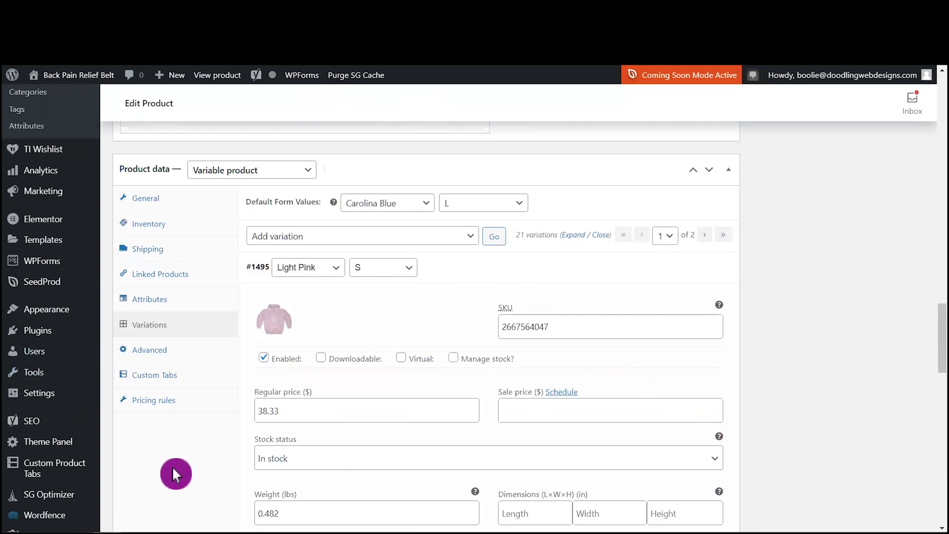
scroll(799, 445, "down", 9)
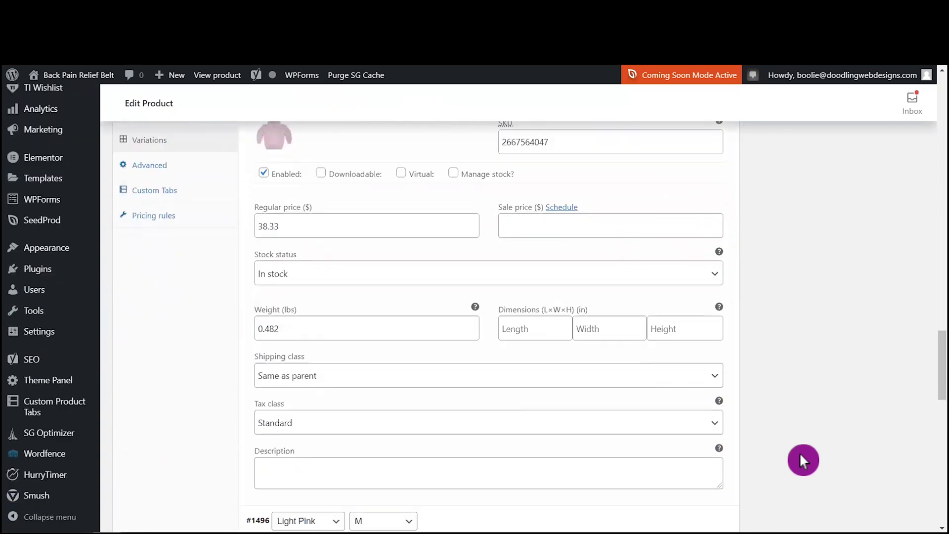
- Enter the short description "Add something here so your customers can read the short description on top of the page." and update the product
scroll(800, 452, "down", 10)
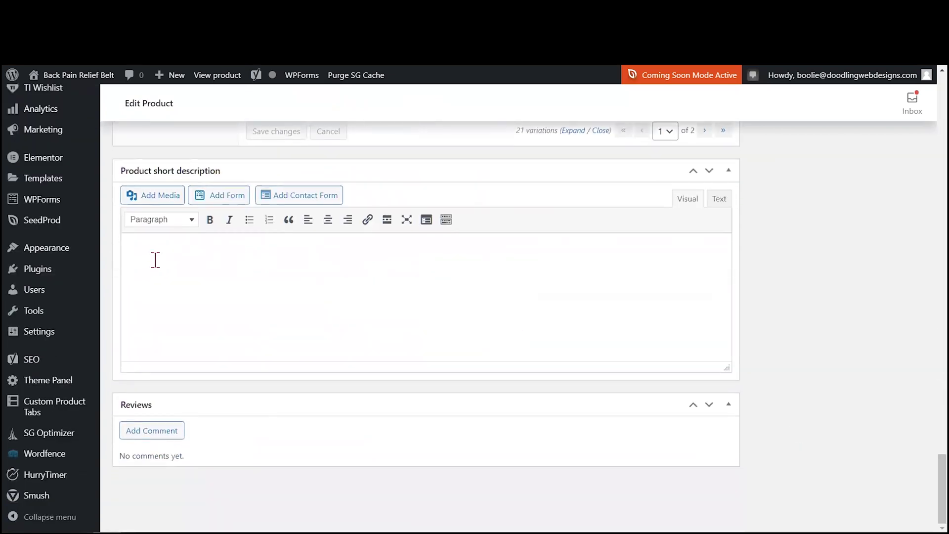
left_click(157, 252)
type("Add something here so y")
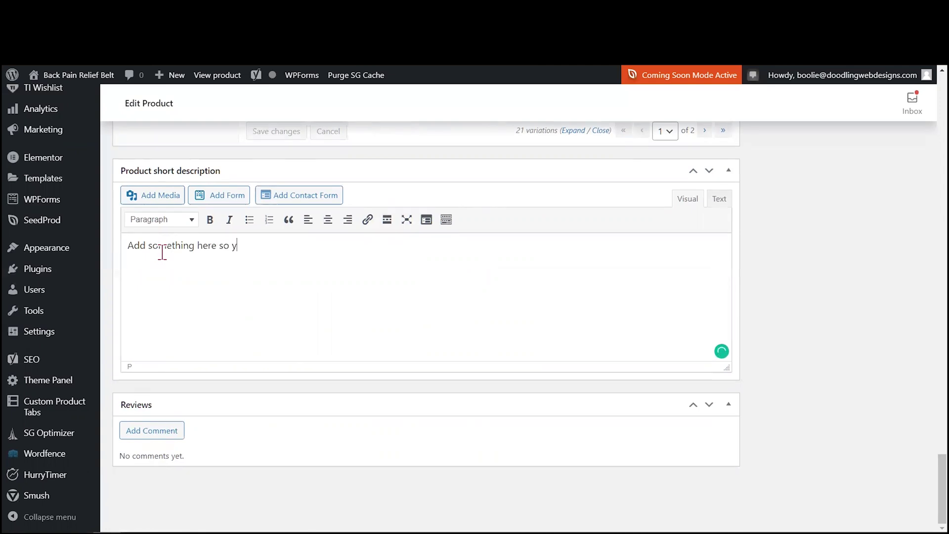
type("our customers can re")
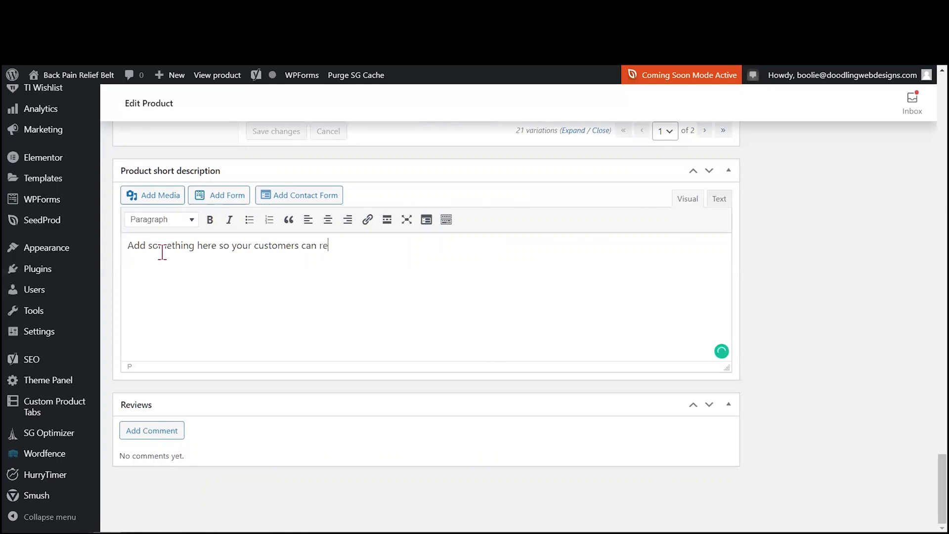
type("short description on top o")
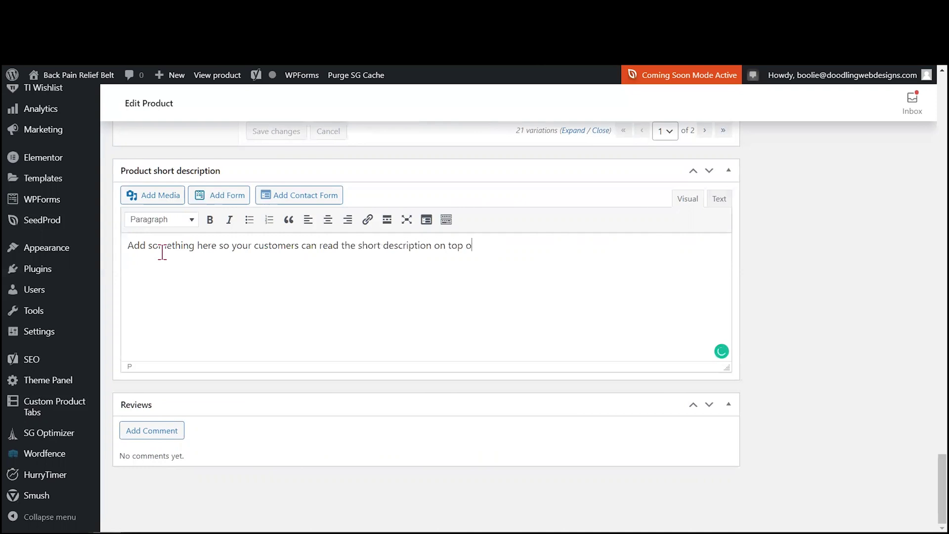
type("f the page.")
left_click(826, 375)
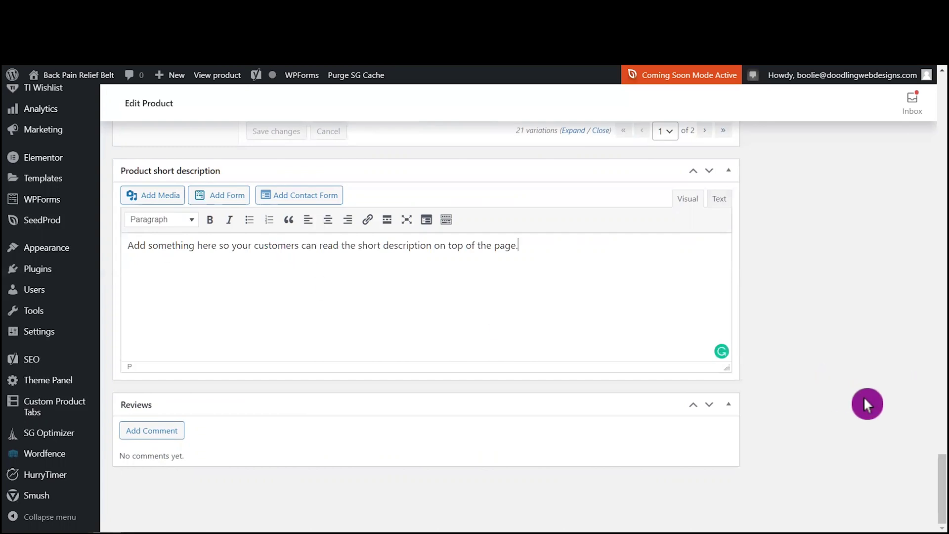
left_click_drag(928, 467, 928, 150)
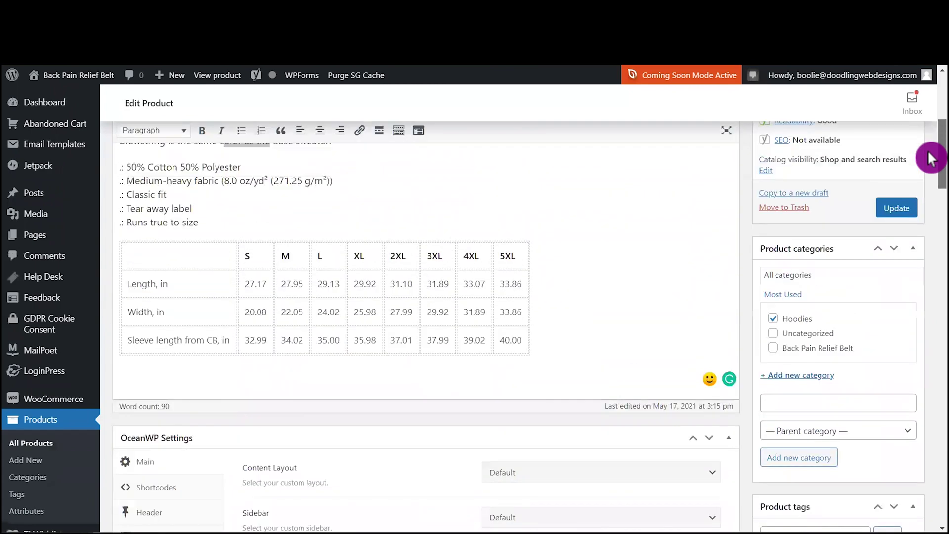
left_click(896, 210)
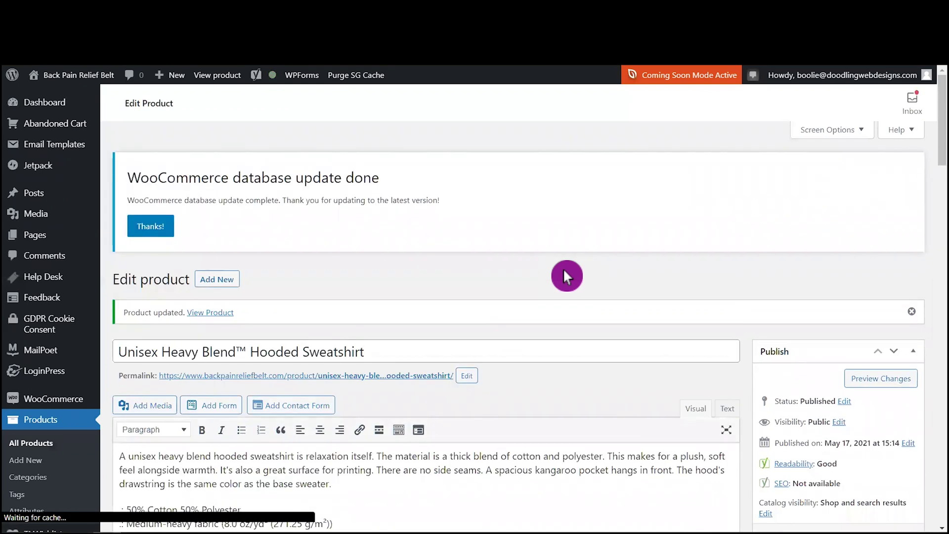
- Switch to the hoodie's shop page and check the short description beneath the price range
key("ctrl+Tab")
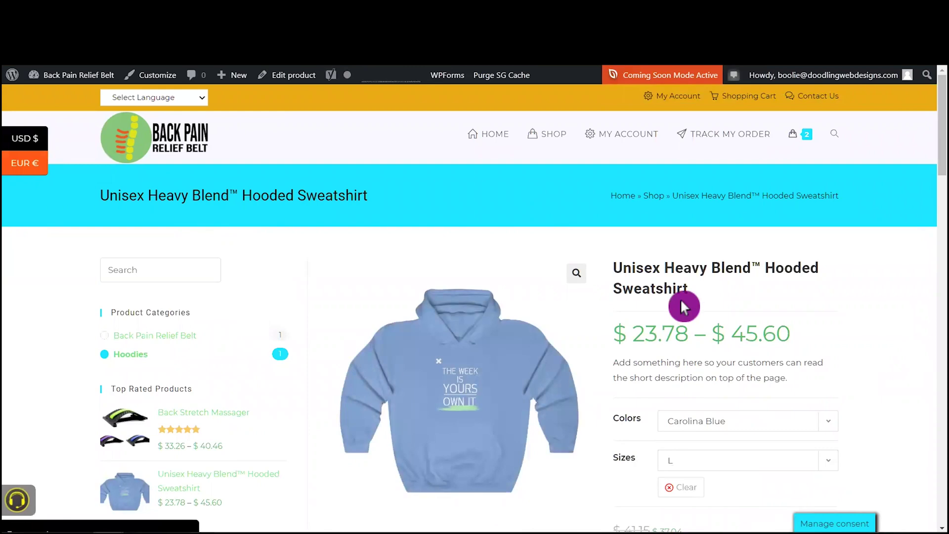
left_click_drag(613, 362, 786, 385)
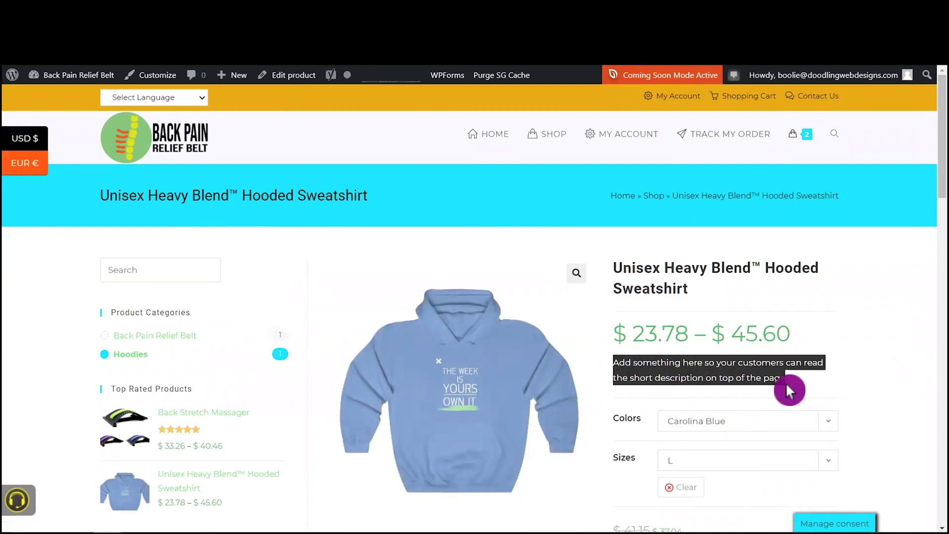
scroll(893, 395, "down", 3)
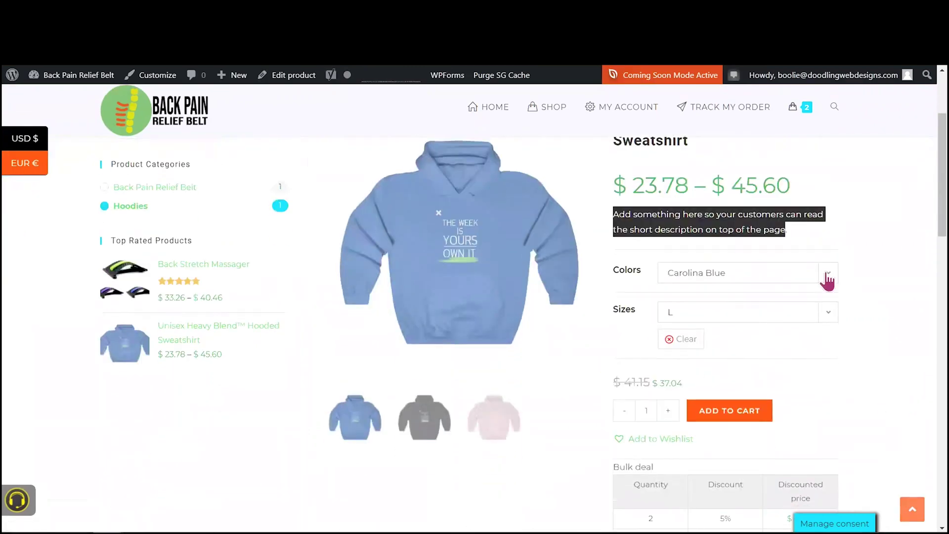
- Preview the hoodie in Black and through the other color thumbnails, and select size S to check its price
left_click(825, 276)
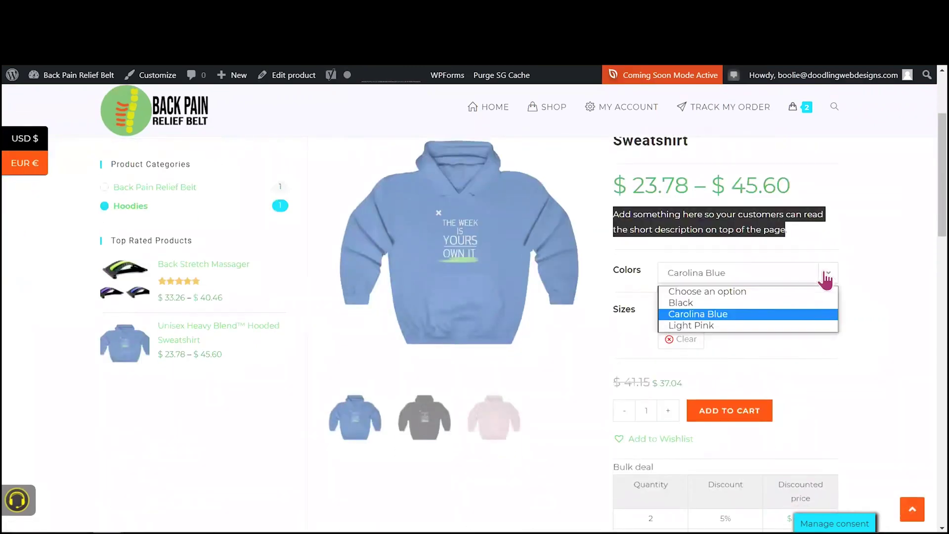
left_click(704, 305)
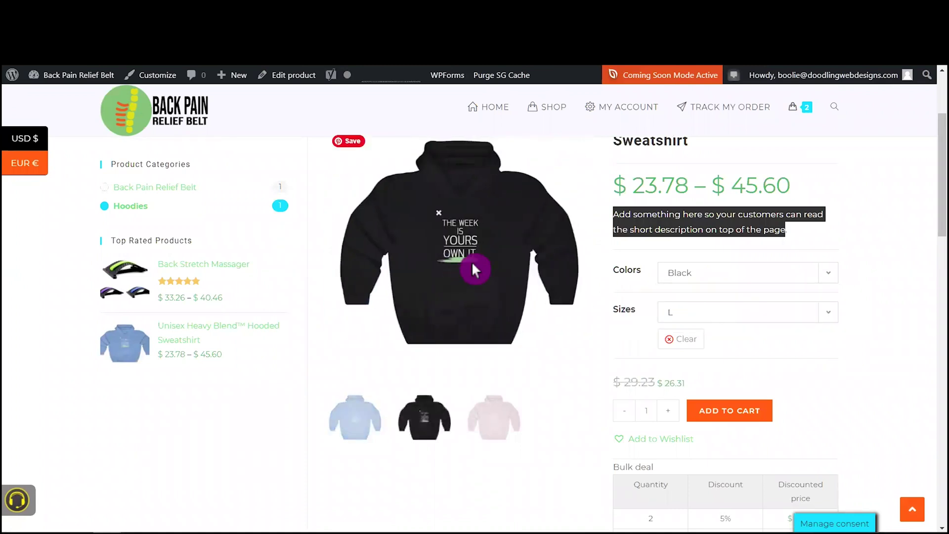
left_click(489, 417)
left_click(364, 433)
left_click(825, 315)
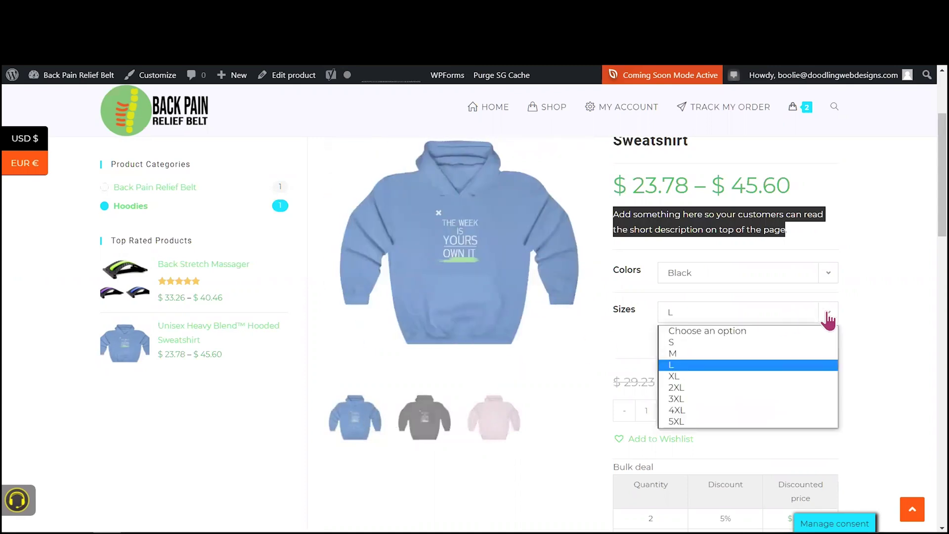
left_click(698, 343)
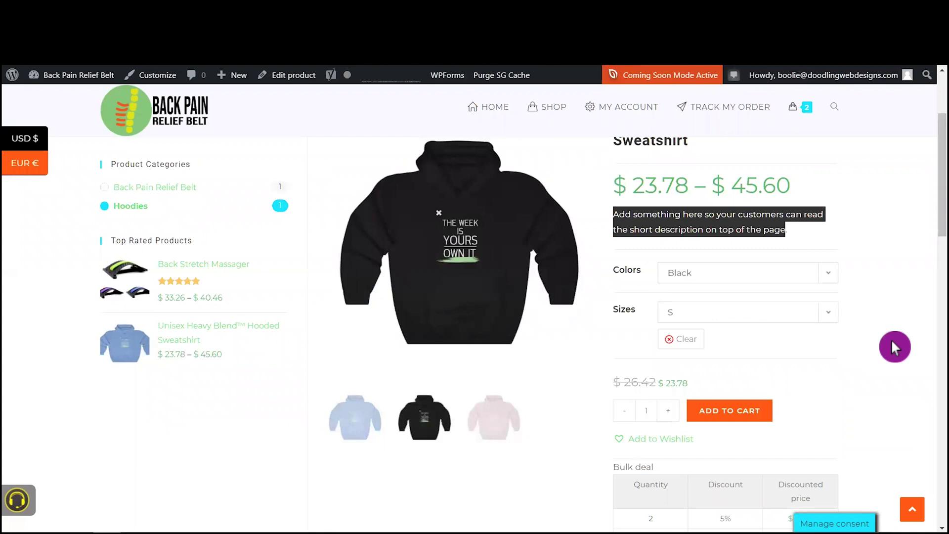
- Select the Carolina Blue color for size S and review its price and the bulk deal table
left_click(829, 275)
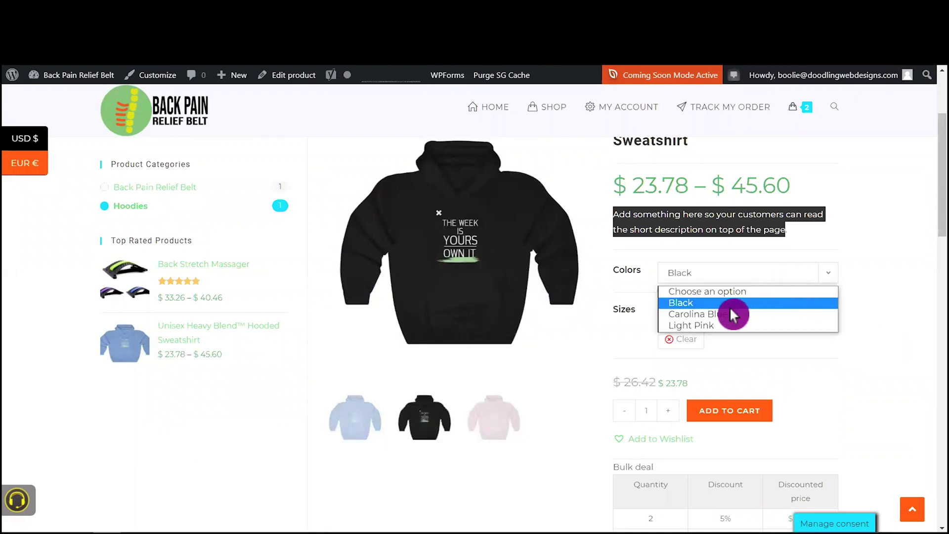
left_click(721, 316)
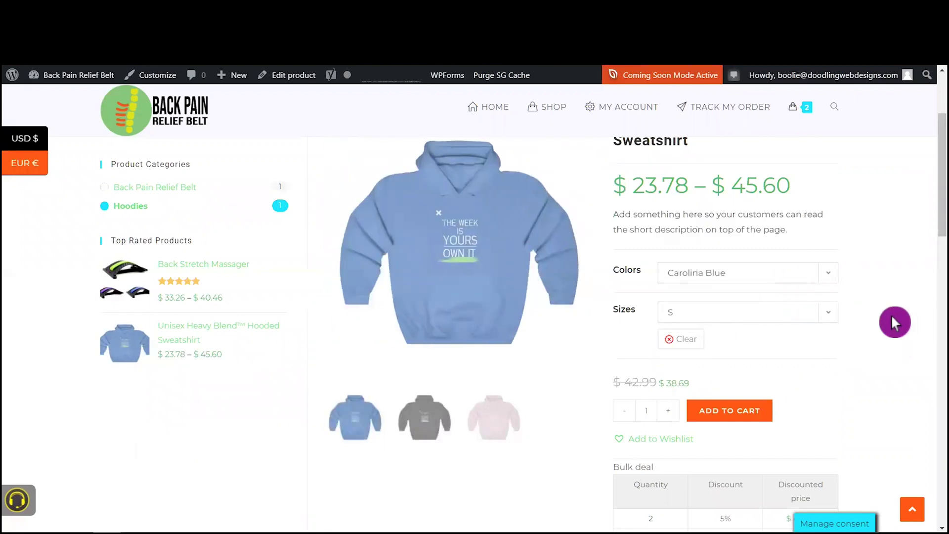
scroll(893, 322, "down", 1)
scroll(894, 324, "down", 3)
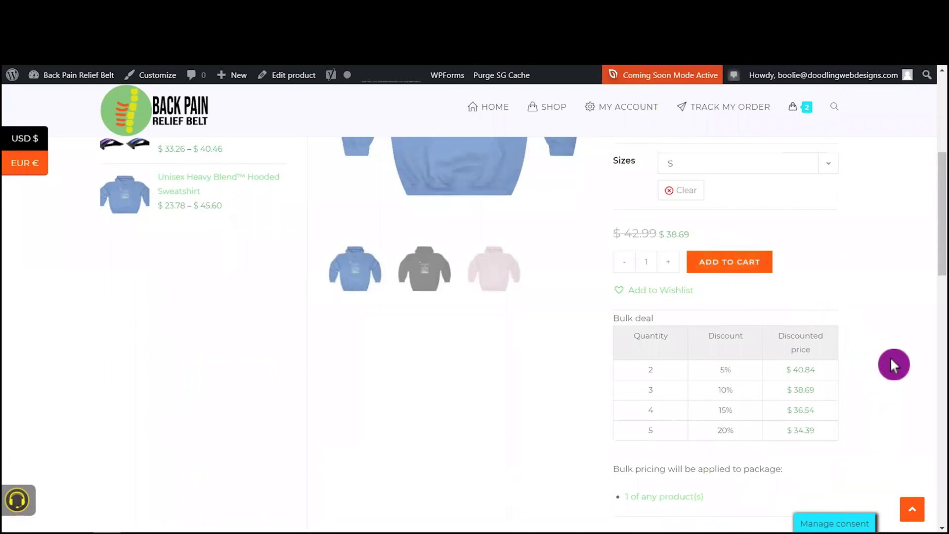
scroll(892, 362, "down", 4)
scroll(895, 361, "up", 10)
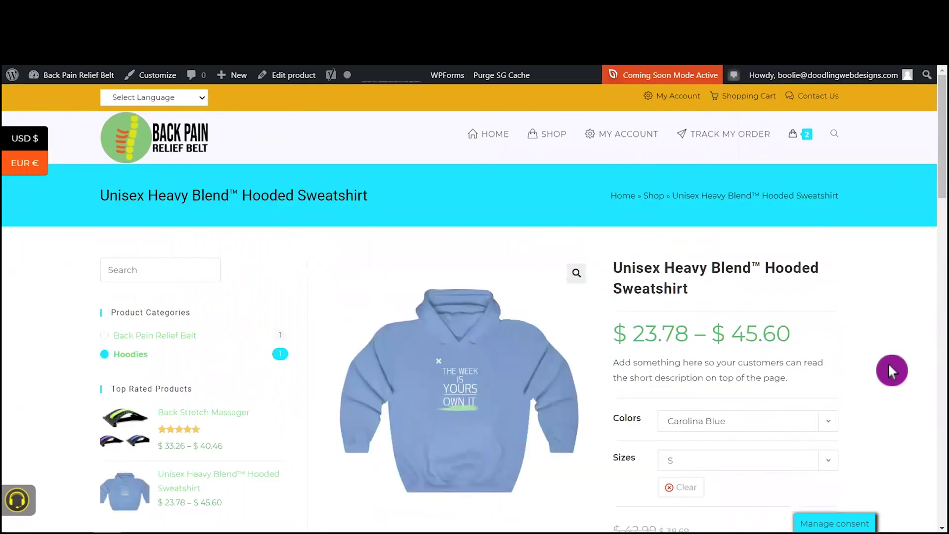